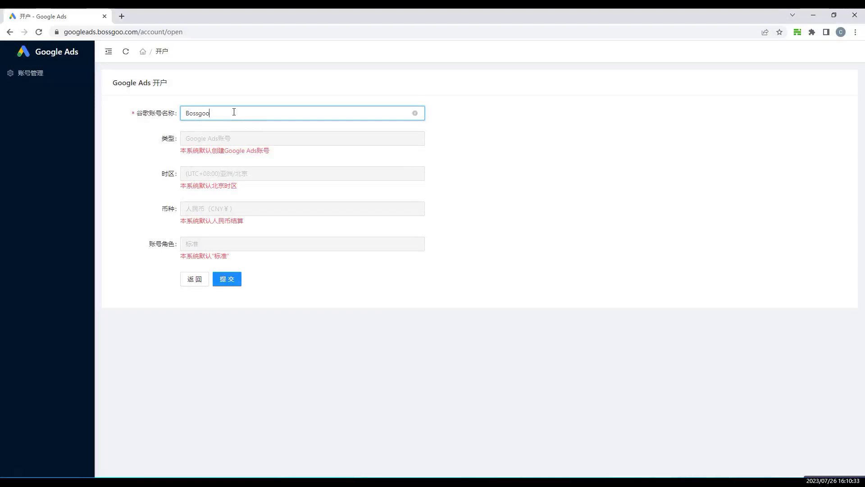
Submit the Google Ads account opening form with the account name Bossgoo
{"action": "left_click", "coordinate": [228, 279]}
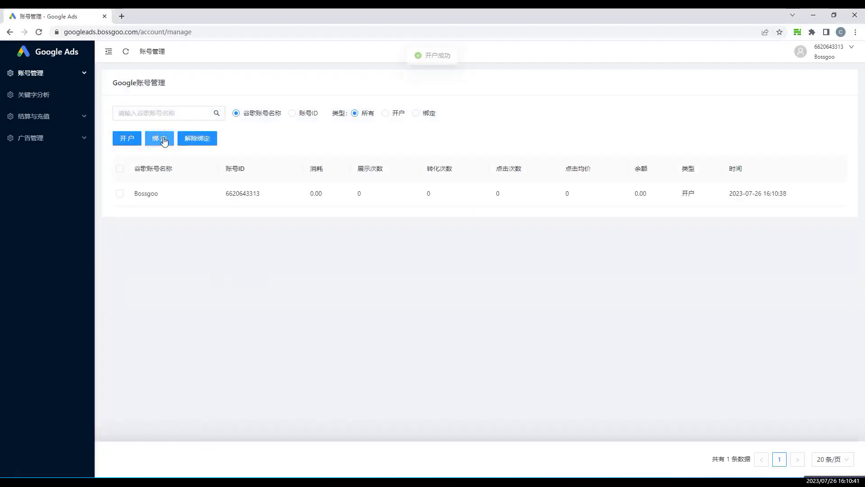
Start binding an existing Google account and authorize Bossgoo's access to it, proceeding past the unverified-app warning
{"action": "left_click", "coordinate": [164, 141]}
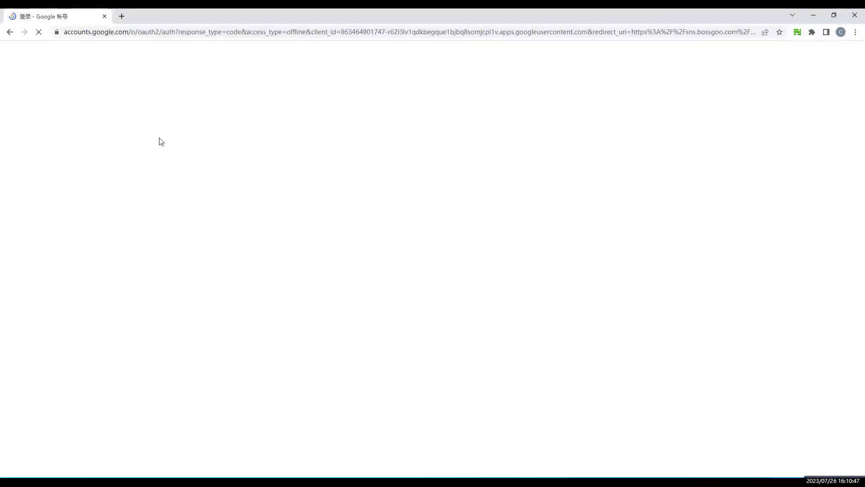
{"action": "left_click", "coordinate": [403, 251]}
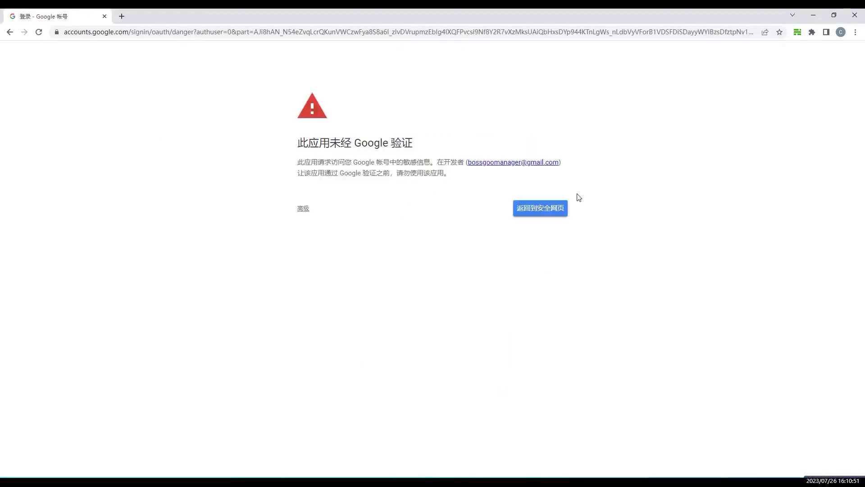
{"action": "left_click", "coordinate": [303, 208]}
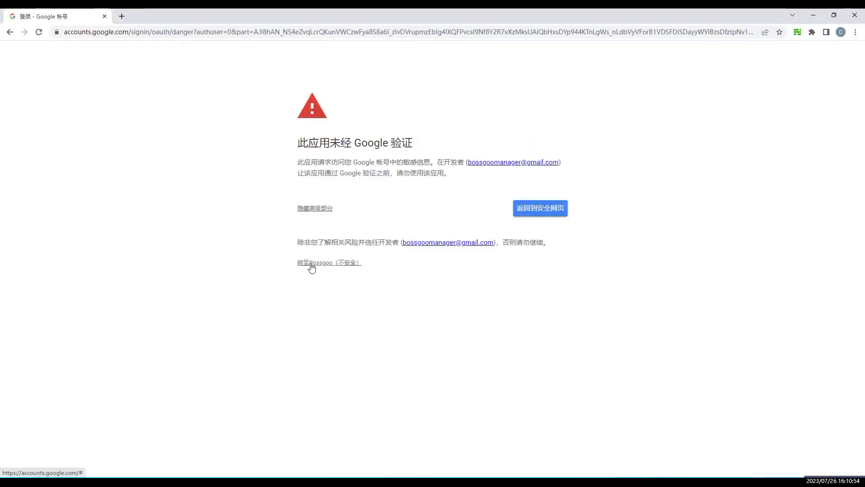
{"action": "left_click", "coordinate": [309, 261]}
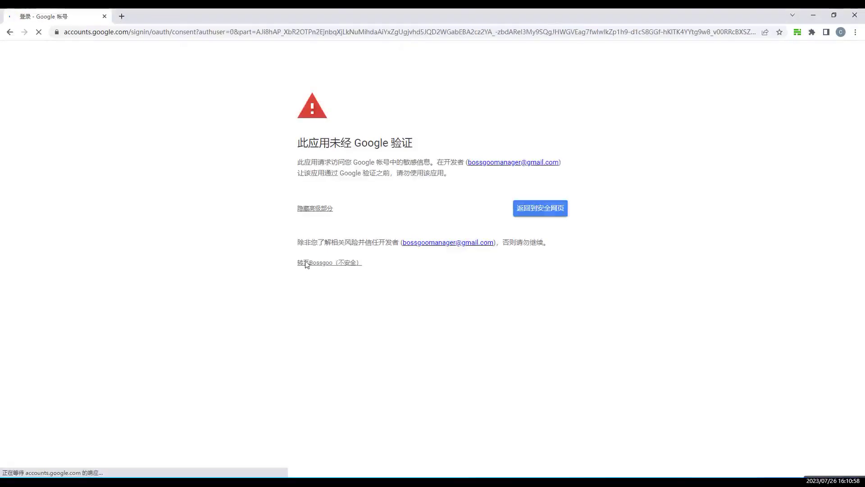
{"action": "left_click", "coordinate": [456, 375]}
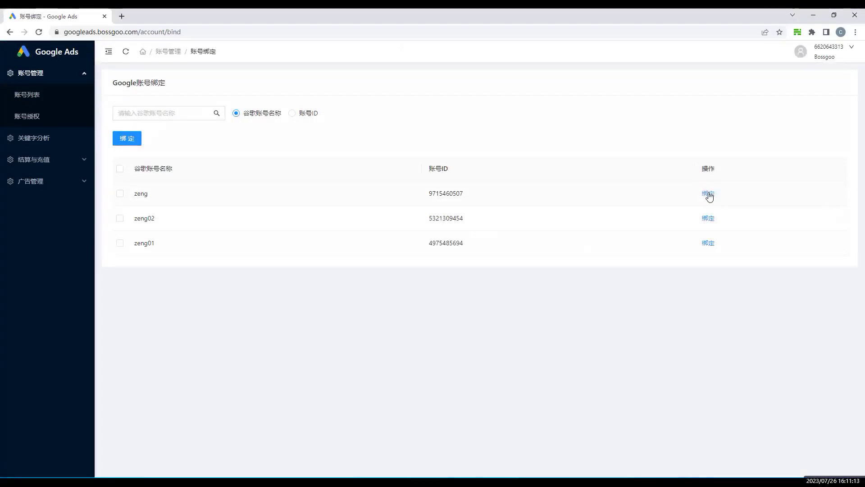
Bind the first two available Google accounts and return to the account list
{"action": "left_click", "coordinate": [708, 194]}
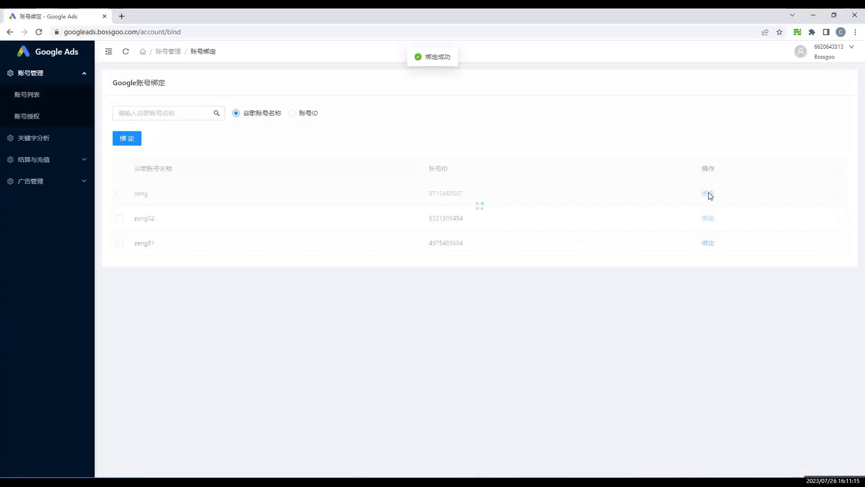
{"action": "left_click", "coordinate": [709, 197]}
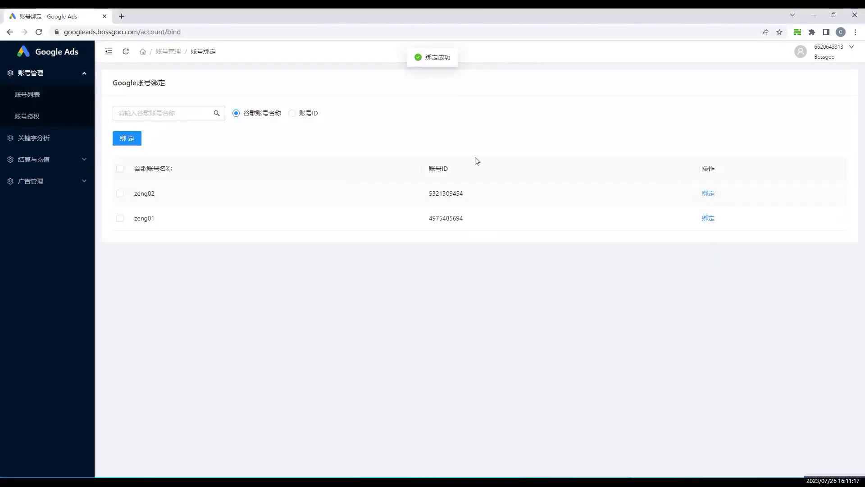
{"action": "left_click", "coordinate": [33, 96]}
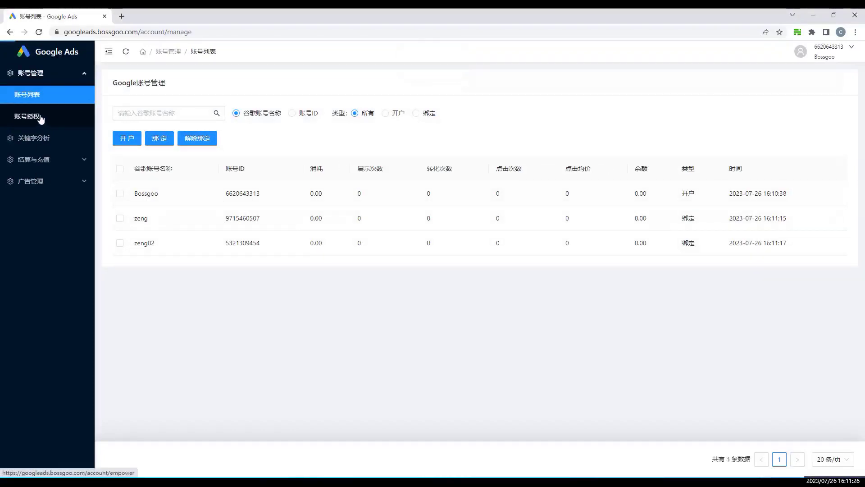
Renew the linked Google account's authorization from the account authorization page, again allowing access for the unverified Bossgoo app
{"action": "left_click", "coordinate": [60, 123]}
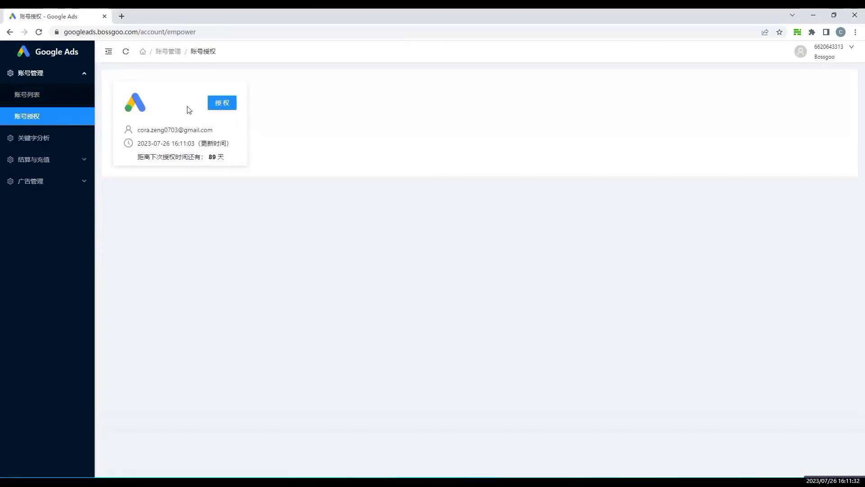
{"action": "left_click", "coordinate": [222, 103]}
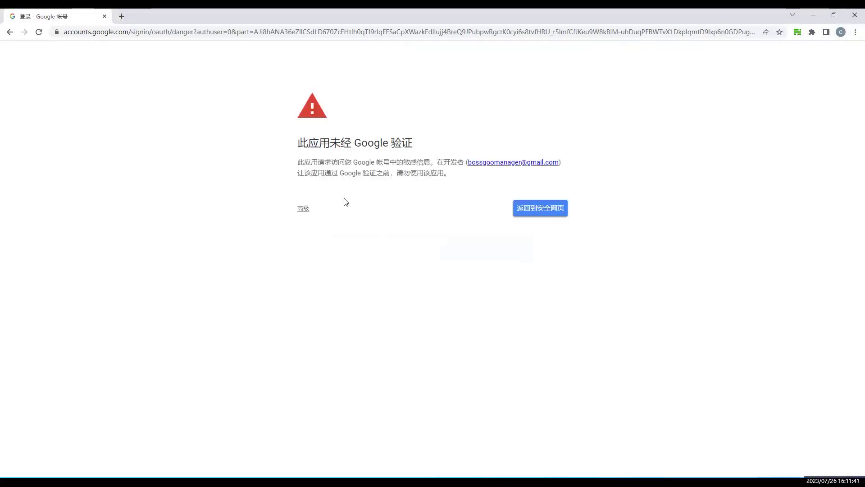
{"action": "left_click", "coordinate": [306, 212]}
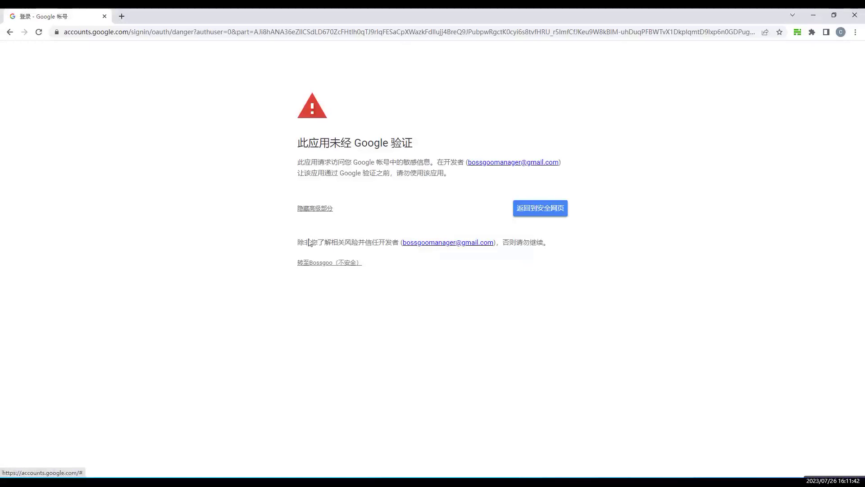
{"action": "left_click", "coordinate": [322, 263]}
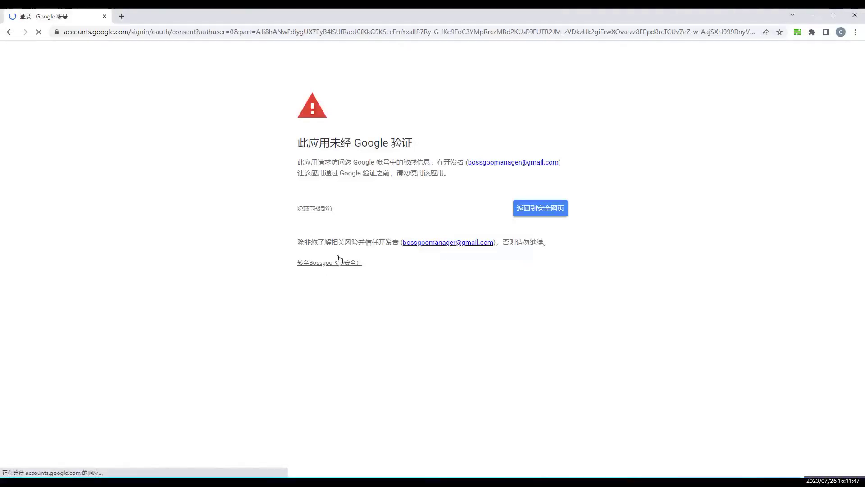
{"action": "left_click", "coordinate": [488, 378]}
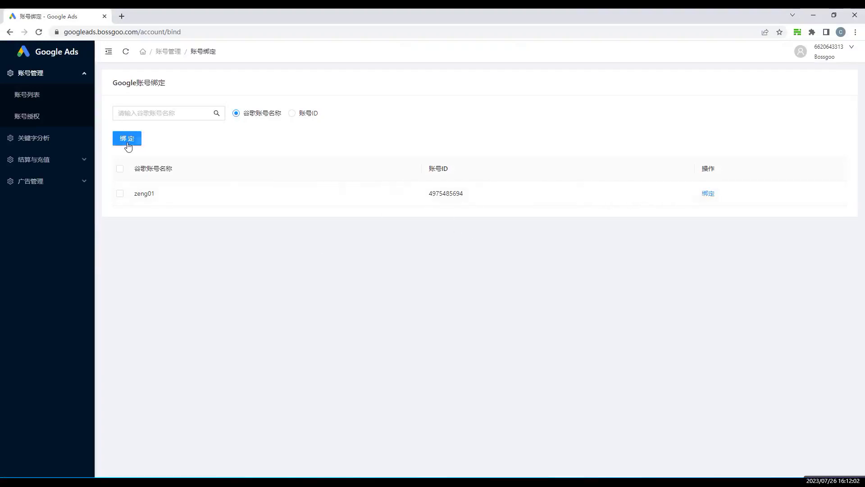
Unbind the most recently bound account in the account list
{"action": "left_click", "coordinate": [33, 95]}
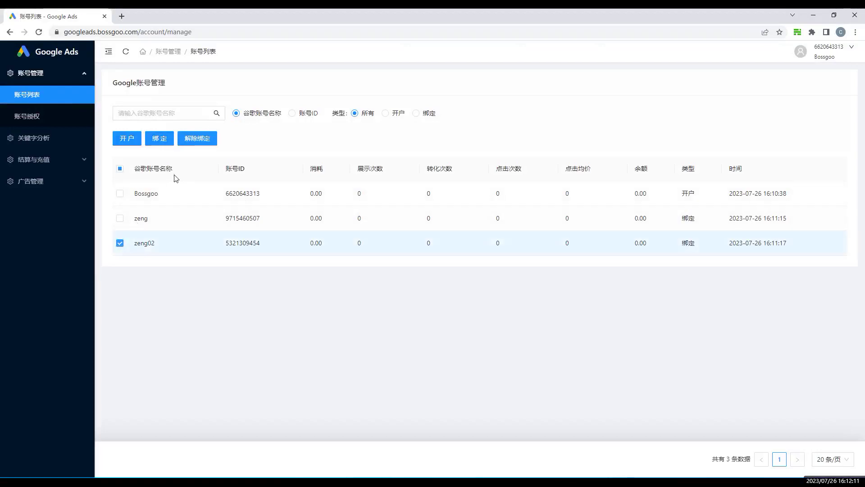
{"action": "left_click", "coordinate": [202, 137]}
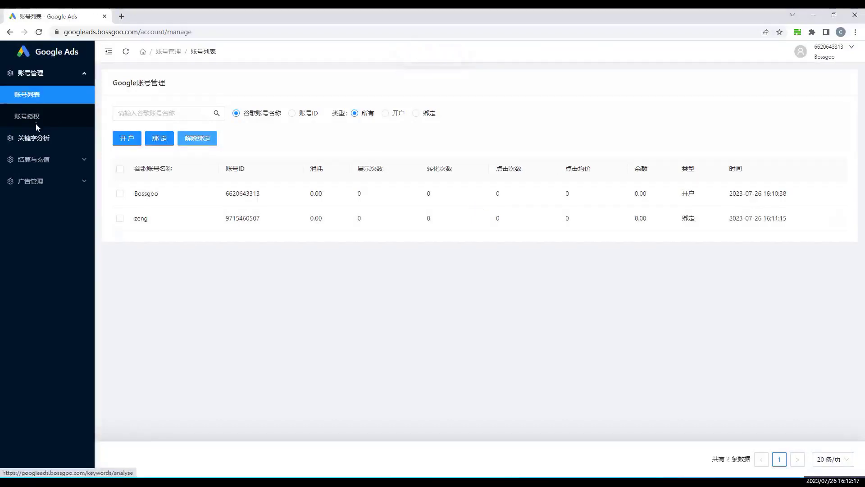
Open the ad campaign list and switch the active account from Bossgoo to the remaining bound account
{"action": "left_click", "coordinate": [50, 181]}
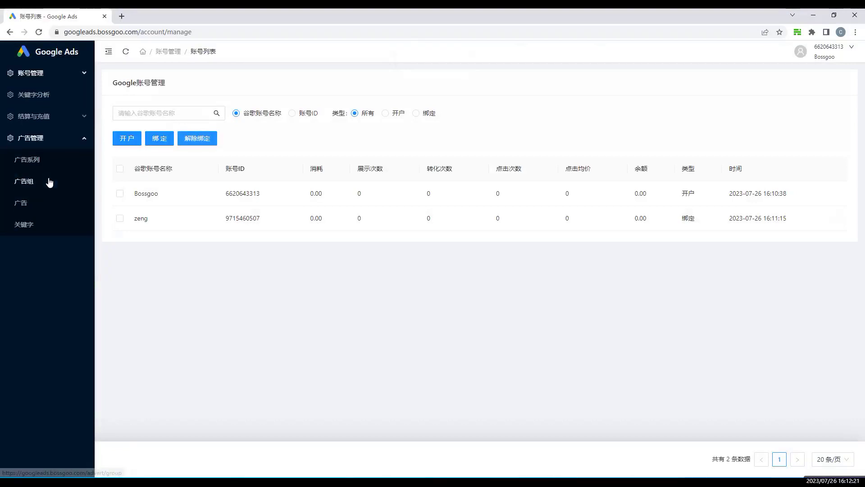
{"action": "left_click", "coordinate": [32, 160]}
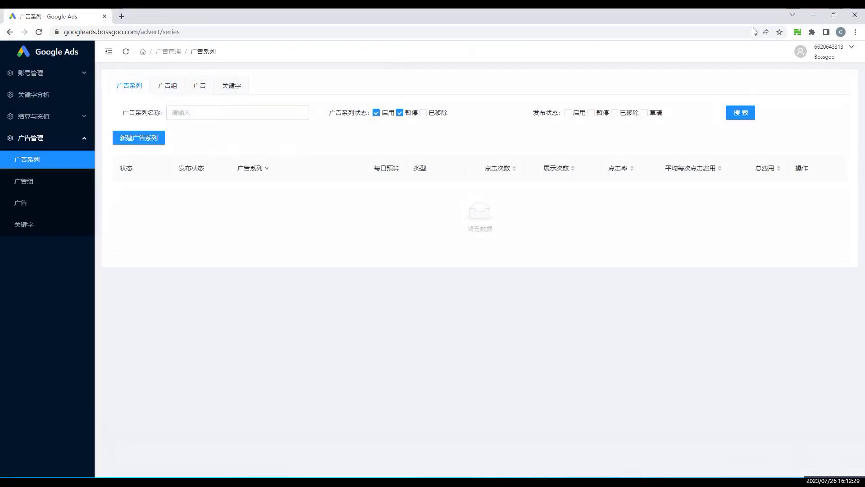
{"action": "mouse_move", "coordinate": [827, 62]}
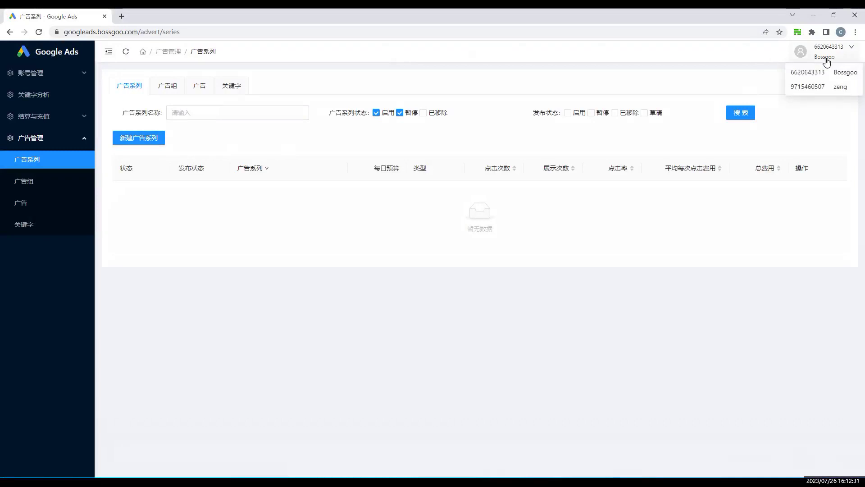
{"action": "left_click", "coordinate": [802, 89]}
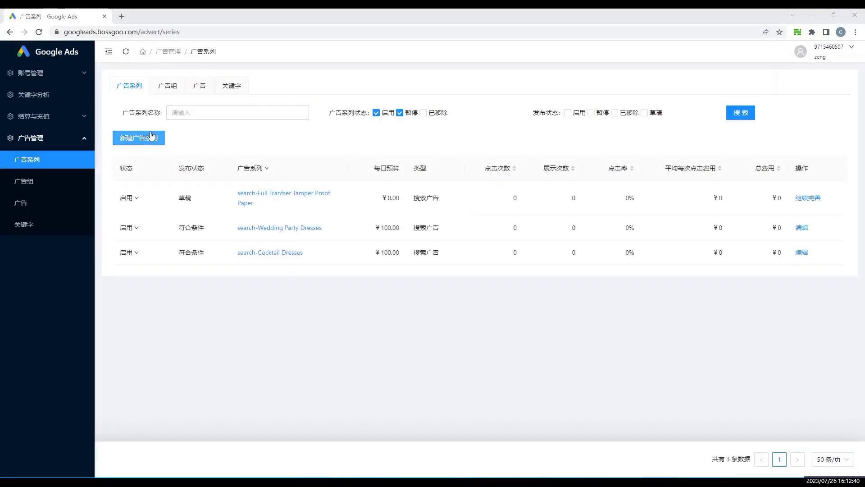
{"action": "mouse_move", "coordinate": [836, 50]}
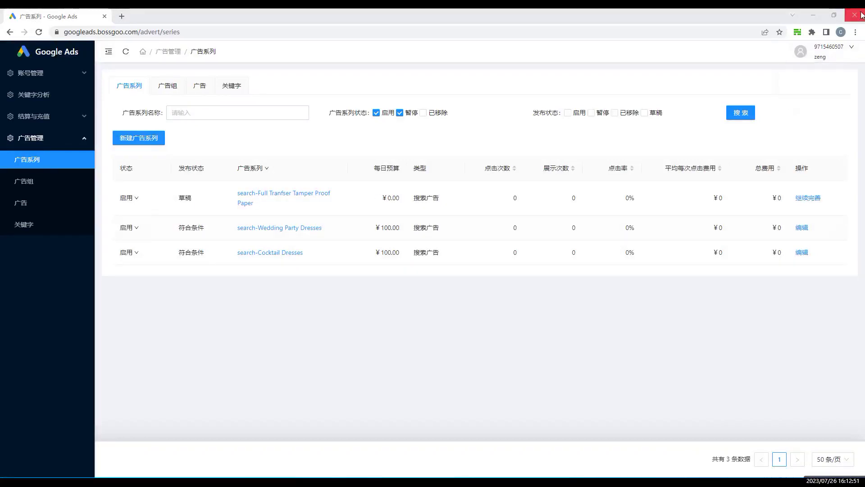
{"action": "left_click", "coordinate": [811, 87]}
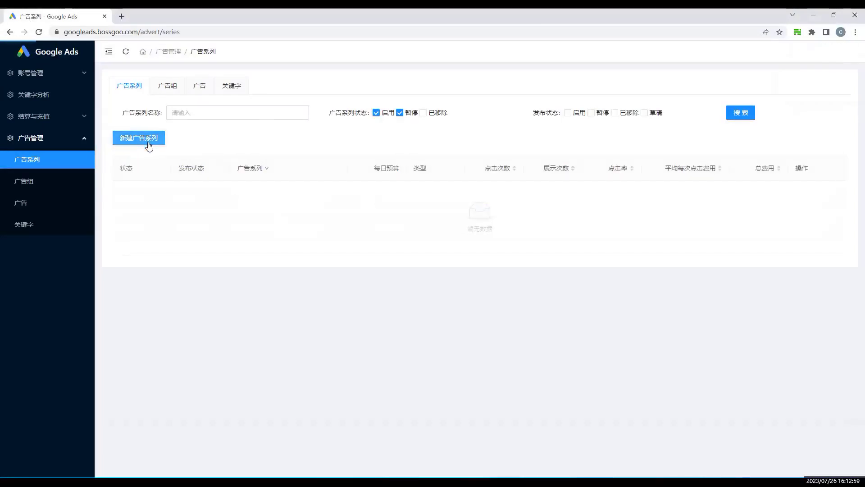
Create a new ad campaign and choose Ceshi321 as the product to promote
{"action": "left_click", "coordinate": [149, 147]}
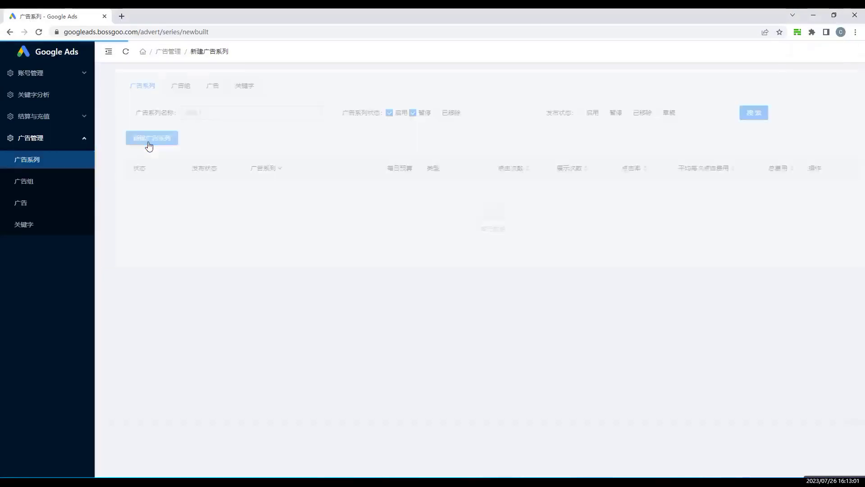
{"action": "left_click", "coordinate": [283, 105]}
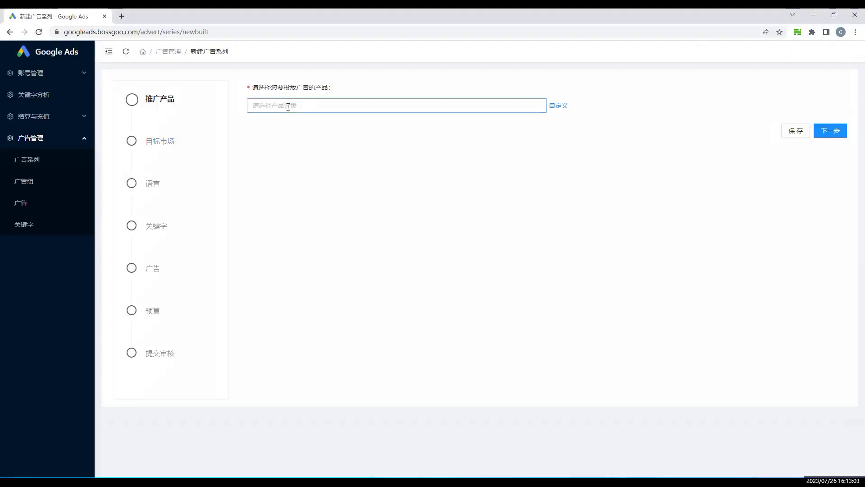
{"action": "left_click", "coordinate": [296, 137]}
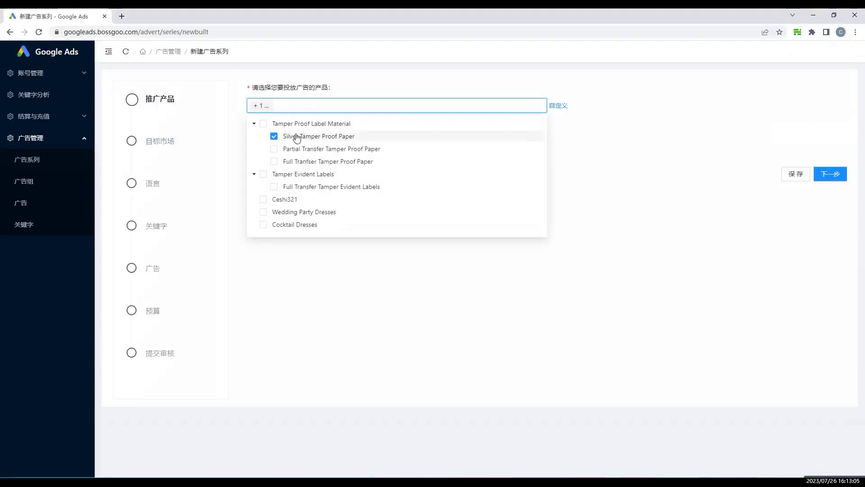
{"action": "left_click", "coordinate": [275, 136]}
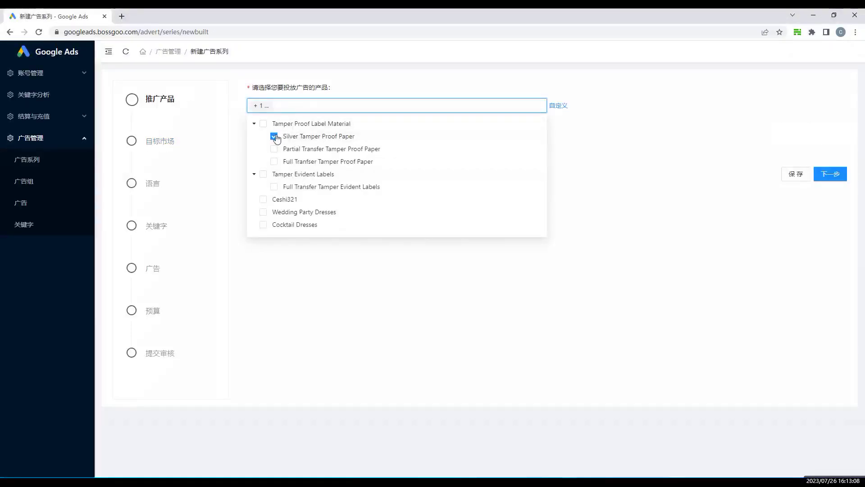
{"action": "left_click", "coordinate": [272, 199]}
Add "led" as a custom product to the campaign's promoted products
{"action": "left_click", "coordinate": [561, 106]}
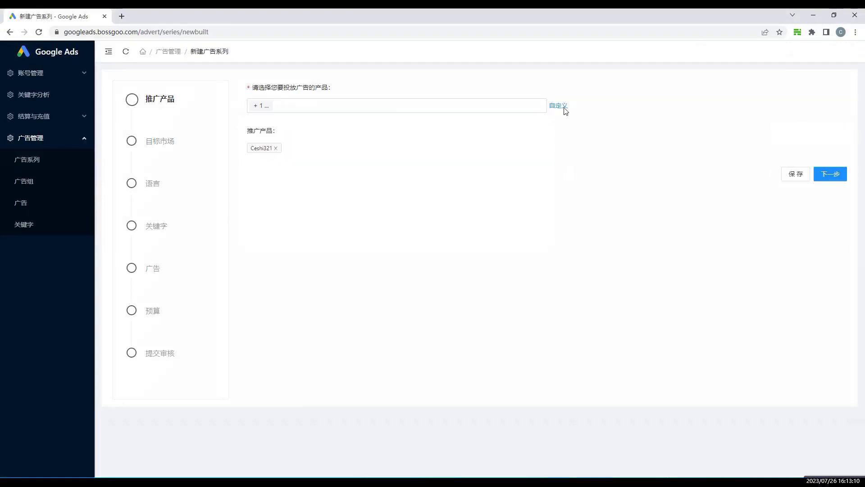
{"action": "left_click", "coordinate": [448, 107]}
{"action": "type", "text": "led"}
{"action": "key", "text": "Return"}
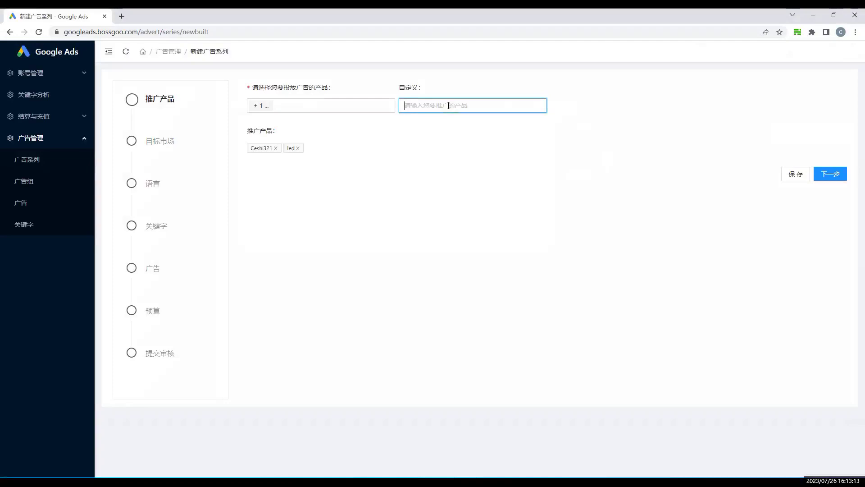
{"action": "type", "text": "le"}
{"action": "key", "text": "BackSpace"}
{"action": "key", "text": "BackSpace"}
{"action": "type", "text": "led"}
{"action": "key", "text": "Return"}
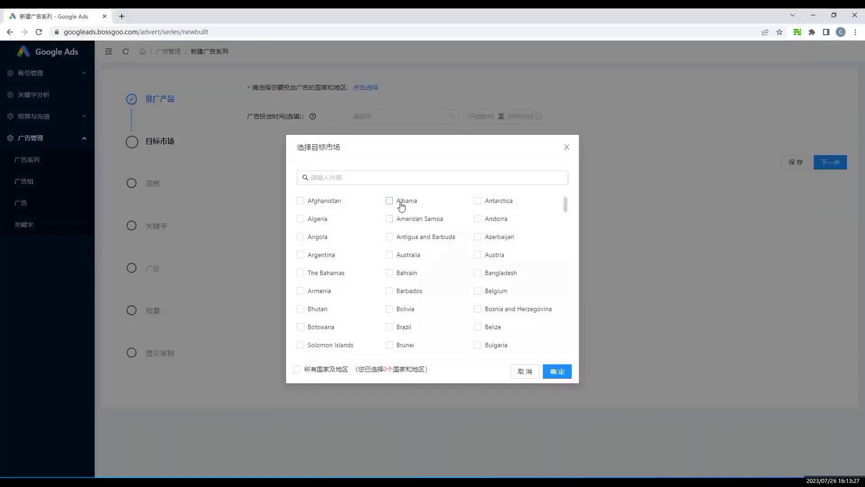
Set Albania, American Samoa, and Antigua and Barbuda as the campaign's target countries
{"action": "left_click", "coordinate": [402, 201]}
{"action": "left_click", "coordinate": [401, 221]}
{"action": "left_click", "coordinate": [411, 238]}
{"action": "left_click", "coordinate": [557, 371]}
Schedule the ads for Monday to Friday from 17:00 to 20:45 and continue to the language settings
{"action": "left_click", "coordinate": [383, 131]}
{"action": "left_click", "coordinate": [379, 162]}
{"action": "left_click", "coordinate": [481, 131]}
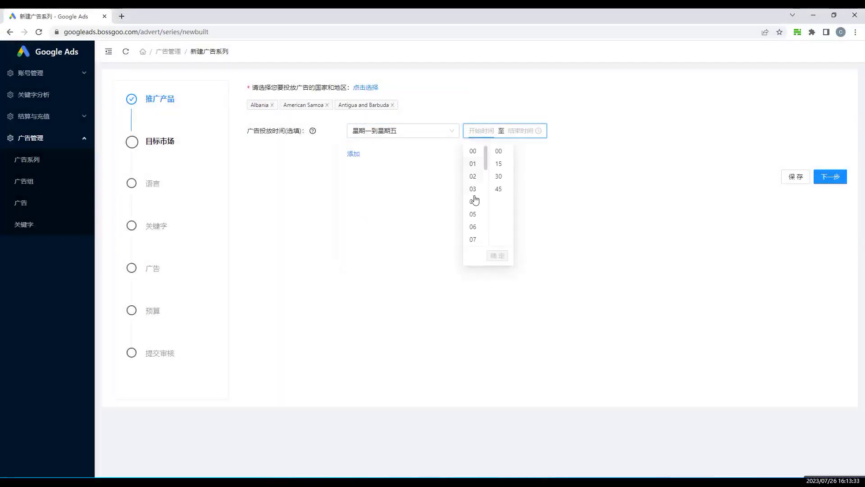
{"action": "scroll", "coordinate": [473, 183], "scroll_direction": "down", "scroll_amount": 5}
{"action": "left_click", "coordinate": [476, 189]}
{"action": "left_click", "coordinate": [508, 131]}
{"action": "left_click", "coordinate": [473, 189]}
{"action": "left_click", "coordinate": [499, 189]}
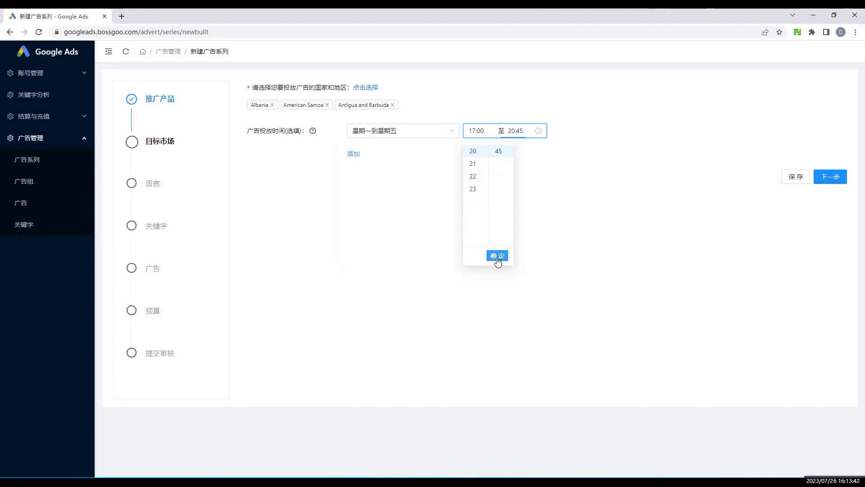
{"action": "left_click", "coordinate": [497, 257]}
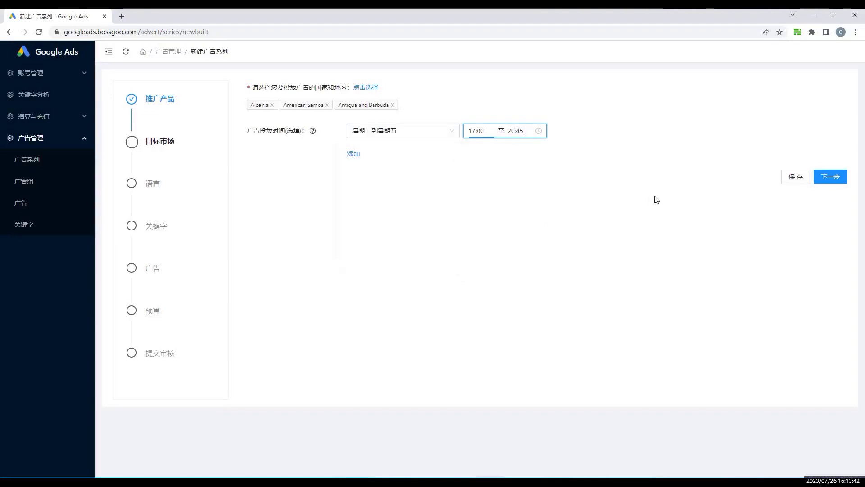
{"action": "left_click", "coordinate": [825, 176]}
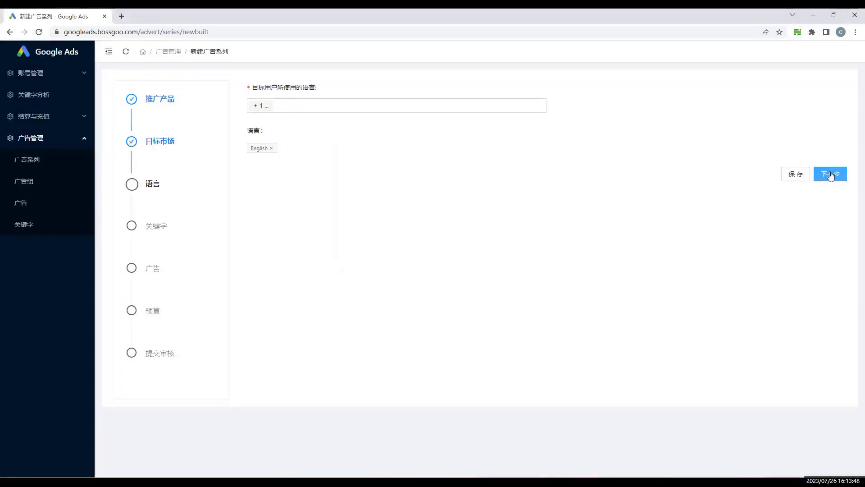
Add German and French to the target users' languages and continue to the keyword settings
{"action": "left_click", "coordinate": [351, 109]}
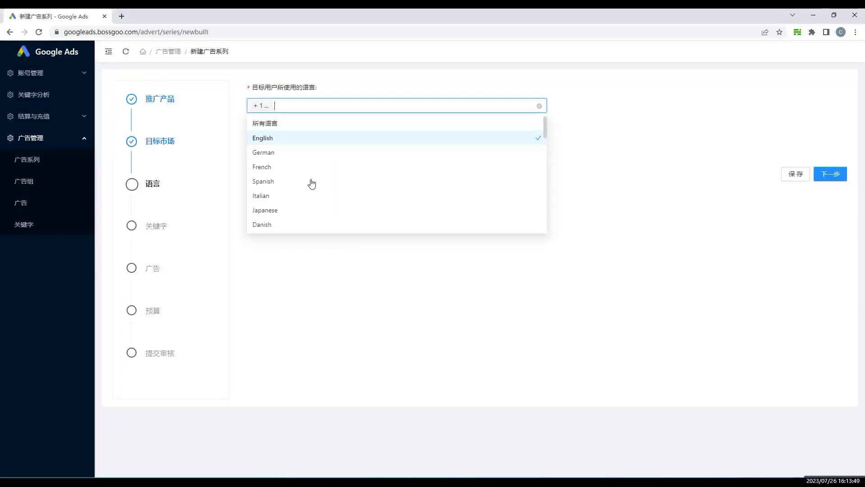
{"action": "left_click", "coordinate": [302, 155]}
{"action": "left_click", "coordinate": [299, 169]}
{"action": "left_click", "coordinate": [706, 188]}
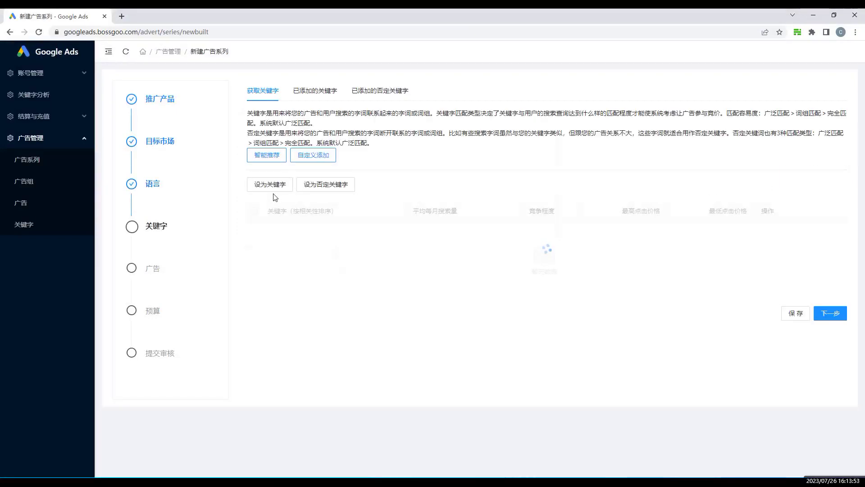
Get smart keyword recommendations based only on the products led and led light, removing Ceshi321
{"action": "left_click", "coordinate": [266, 155]}
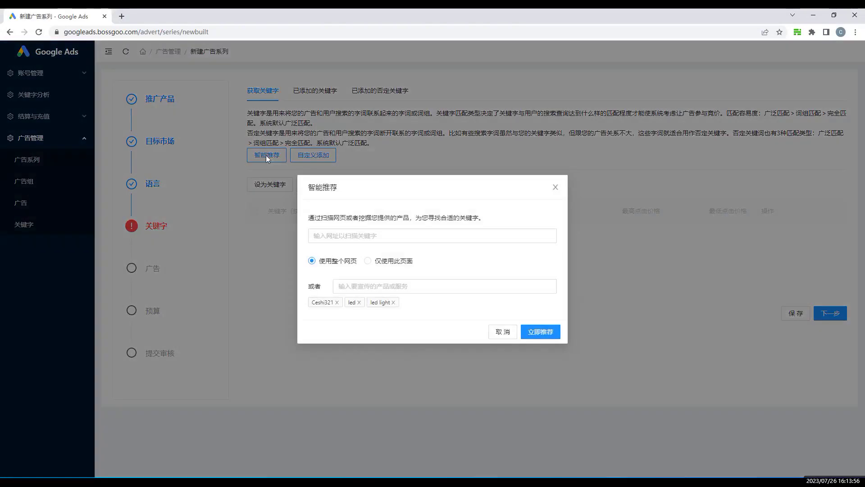
{"action": "left_click", "coordinate": [337, 302]}
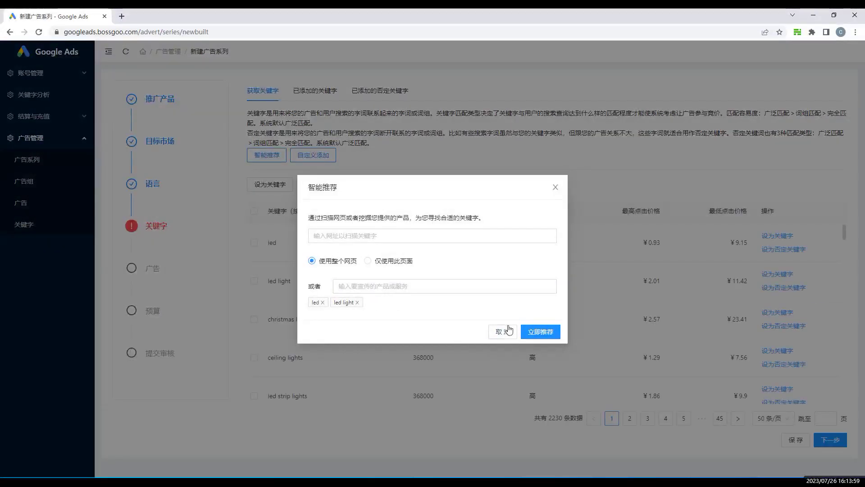
{"action": "left_click", "coordinate": [540, 332]}
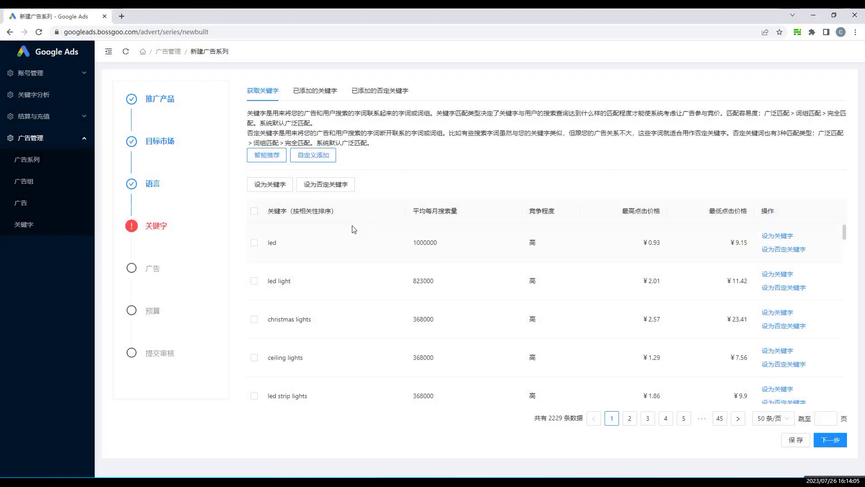
Set the recommended terms led, led light and christmas lights as campaign keywords
{"action": "left_click", "coordinate": [254, 242]}
{"action": "left_click", "coordinate": [253, 281]}
{"action": "left_click", "coordinate": [253, 319]}
{"action": "left_click", "coordinate": [284, 189]}
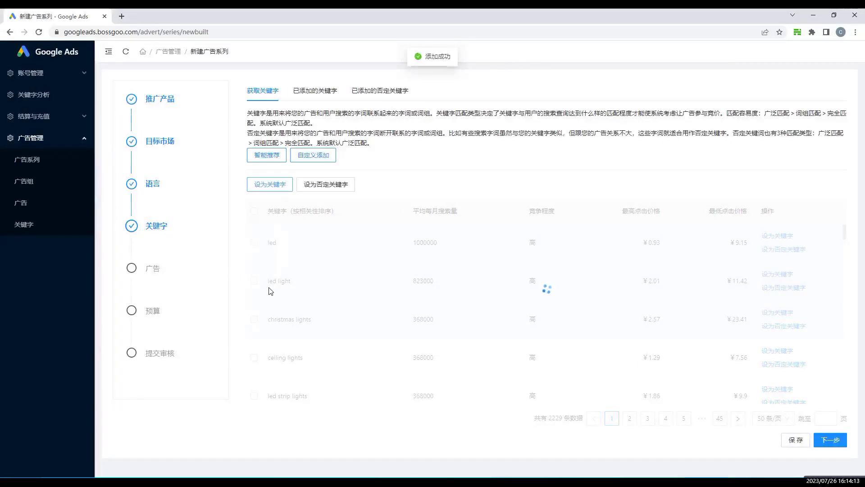
Set ceiling lights and led strip lights as negative keywords, and add black light as a keyword
{"action": "left_click", "coordinate": [254, 316]}
{"action": "left_click", "coordinate": [255, 355]}
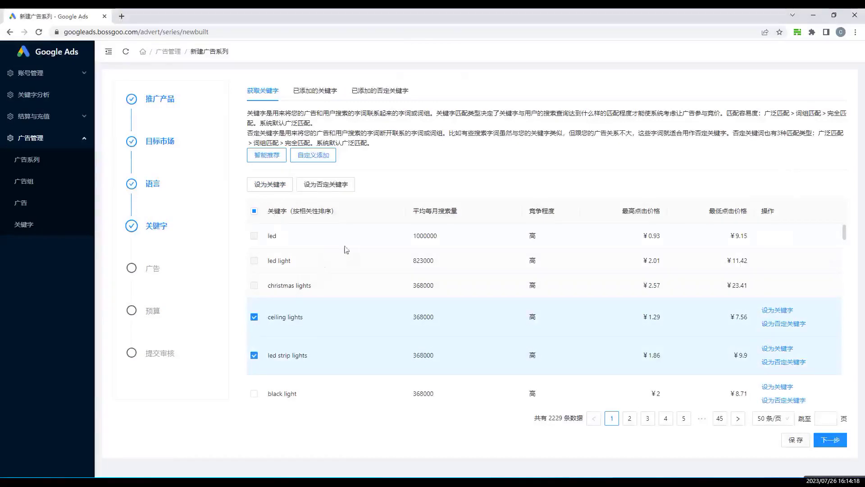
{"action": "left_click", "coordinate": [321, 188]}
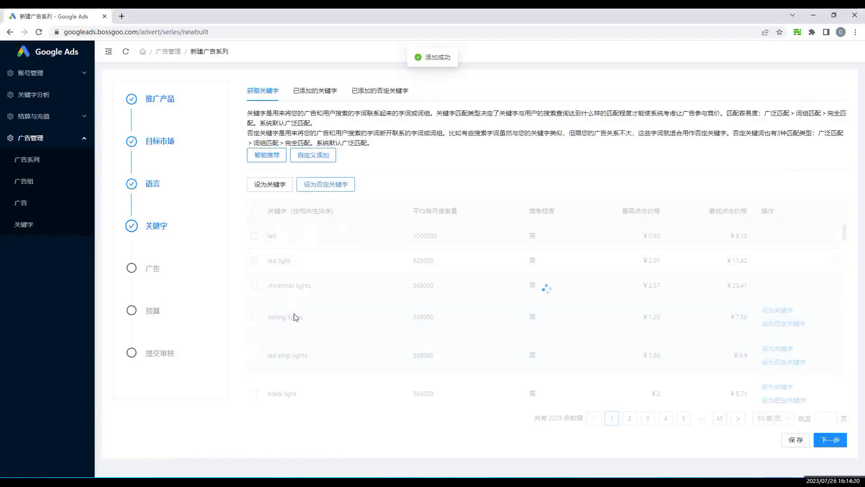
{"action": "left_click", "coordinate": [774, 360]}
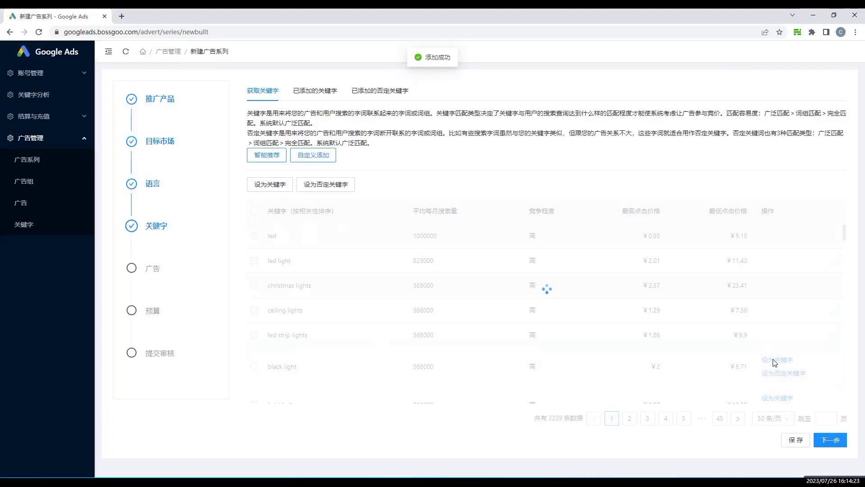
Change the match type of the added keywords black light and christmas lights to phrase match (词组匹配), and continue to the ad settings
{"action": "left_click", "coordinate": [315, 92]}
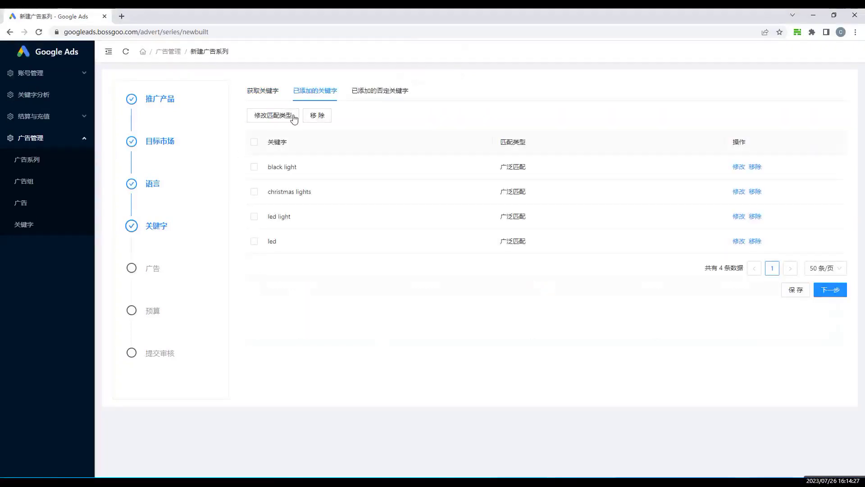
{"action": "left_click", "coordinate": [255, 168]}
{"action": "left_click", "coordinate": [255, 192]}
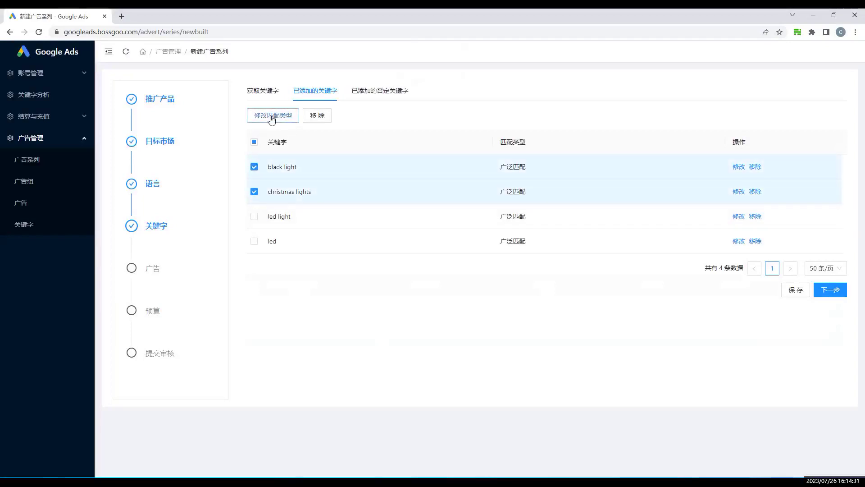
{"action": "left_click", "coordinate": [272, 117]}
{"action": "left_click", "coordinate": [402, 259]}
{"action": "left_click", "coordinate": [405, 291]}
{"action": "left_click", "coordinate": [537, 293]}
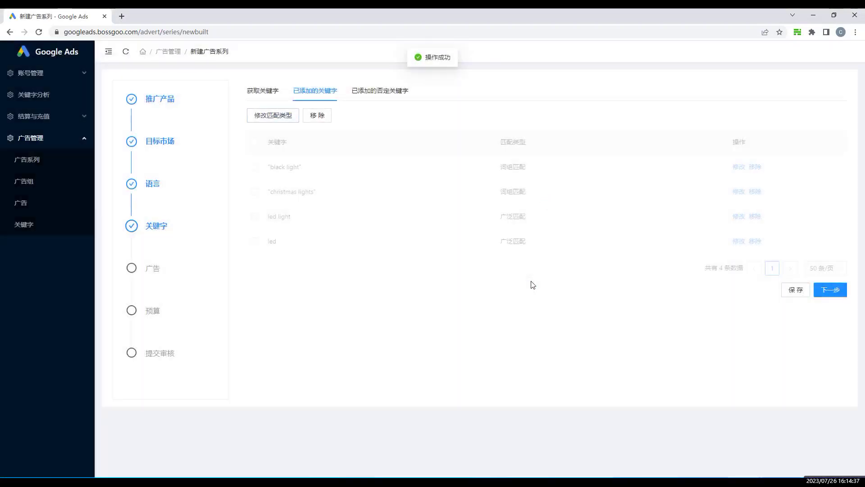
{"action": "left_click", "coordinate": [380, 90]}
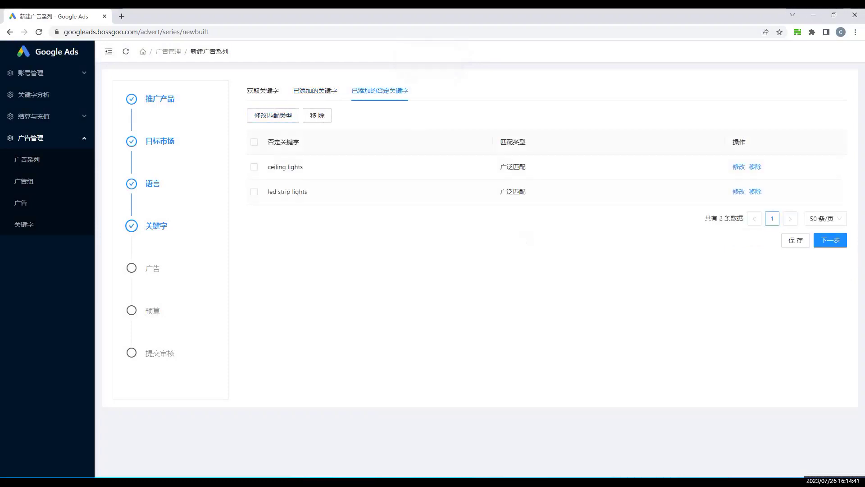
{"action": "left_click", "coordinate": [827, 240]}
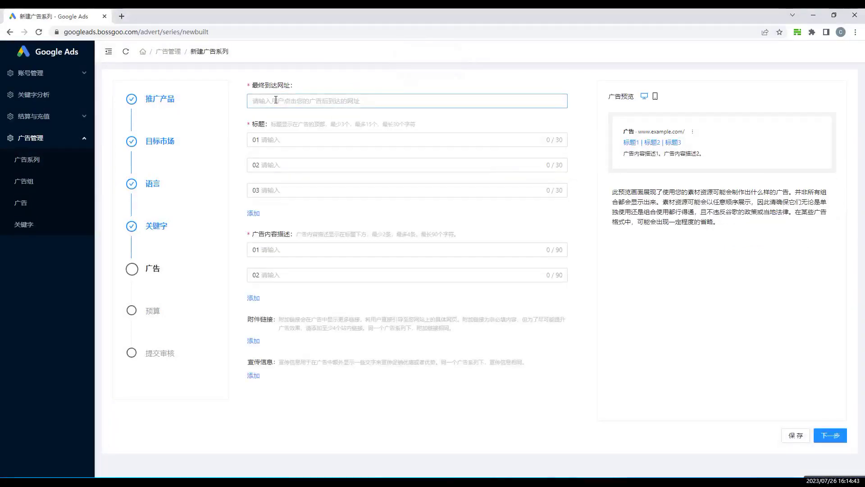
{"action": "left_click", "coordinate": [657, 75]}
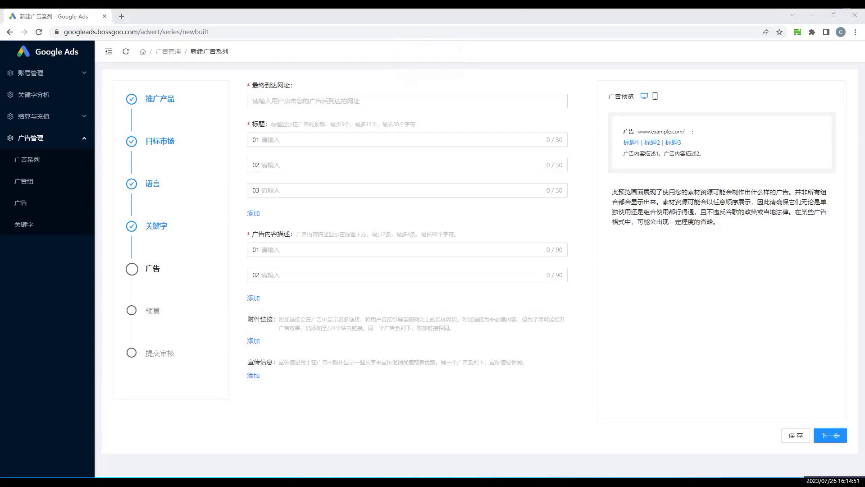
{"action": "left_click", "coordinate": [308, 102]}
{"action": "type", "text": "https://www.bossgoo.com/"}
{"action": "left_click", "coordinate": [288, 139]}
{"action": "type", "text": "01"}
{"action": "left_click", "coordinate": [279, 164]}
{"action": "type", "text": "02"}
{"action": "left_click", "coordinate": [293, 190]}
{"action": "type", "text": "03"}
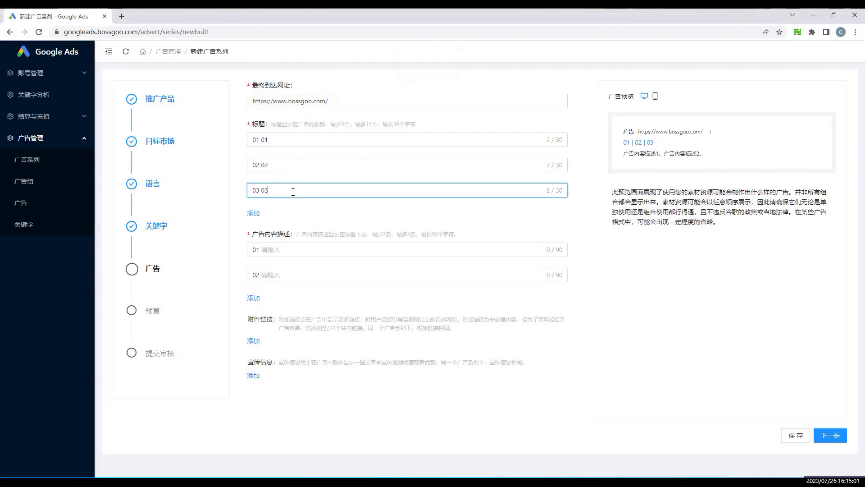
Enter 04 and 05 as the ad's two content descriptions
{"action": "left_click", "coordinate": [289, 249]}
{"action": "type", "text": "04"}
{"action": "left_click", "coordinate": [292, 274]}
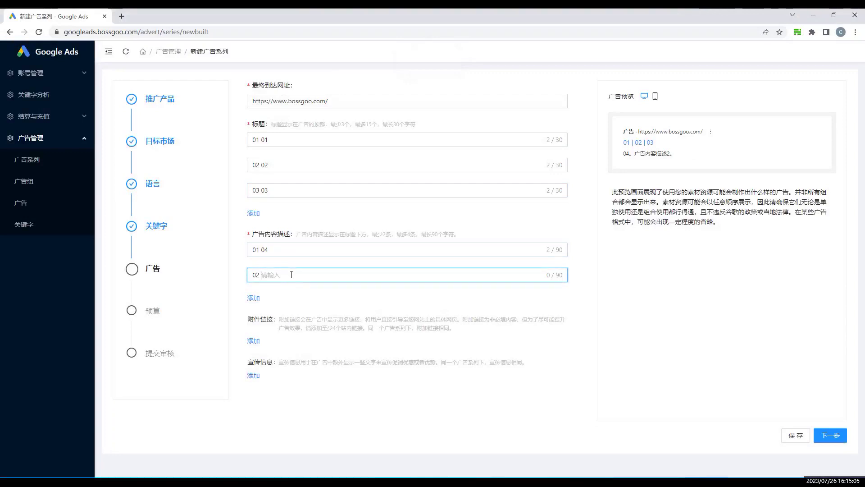
{"action": "type", "text": "05"}
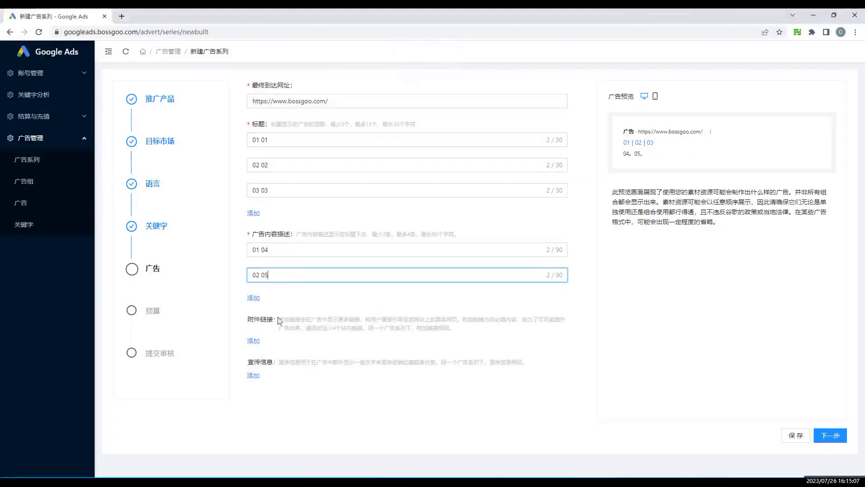
{"action": "left_click", "coordinate": [252, 343]}
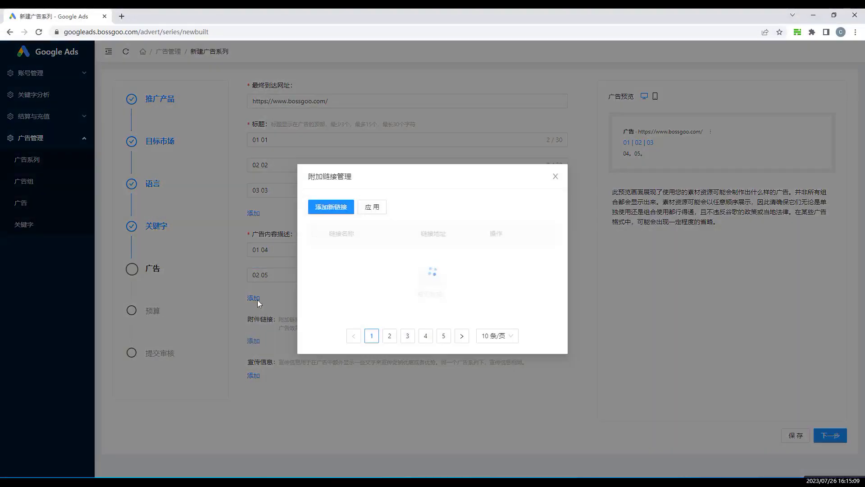
{"action": "left_click", "coordinate": [336, 210]}
{"action": "left_click", "coordinate": [403, 221]}
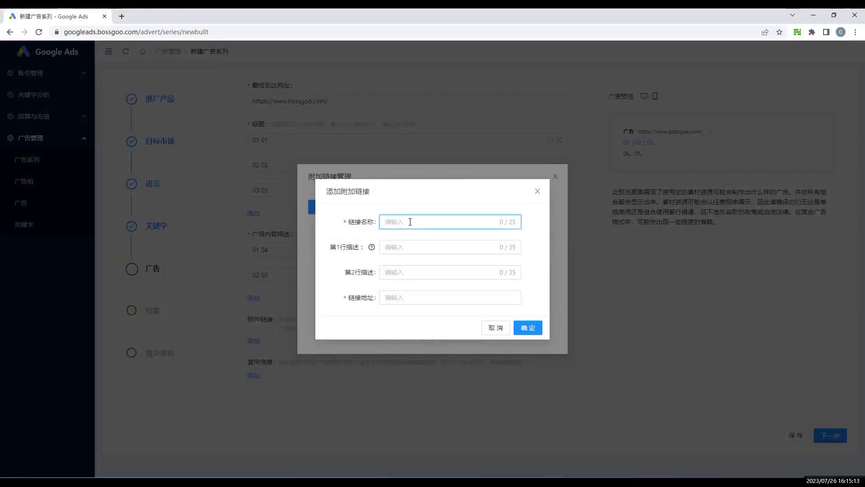
{"action": "type", "text": "https://www.bossgoo.com/"}
{"action": "left_click_drag", "start_coordinate": [469, 225], "coordinate": [180, 201]}
{"action": "key", "text": "ctrl+c"}
{"action": "type", "text": "bossgoo"}
{"action": "left_click", "coordinate": [392, 297]}
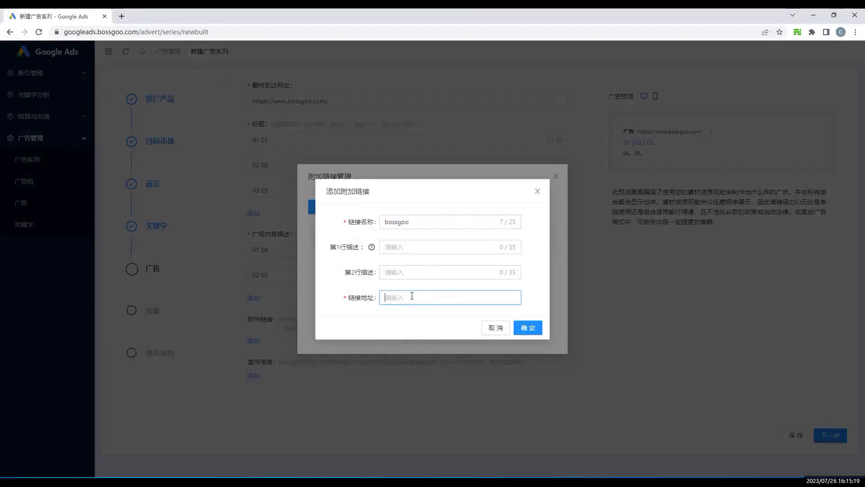
{"action": "key", "text": "ctrl+v"}
{"action": "left_click", "coordinate": [530, 328]}
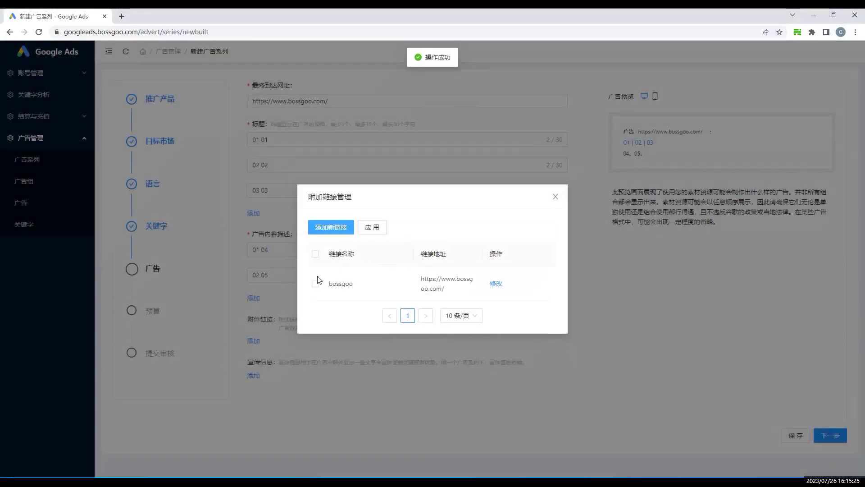
{"action": "left_click", "coordinate": [315, 283]}
{"action": "left_click", "coordinate": [373, 227]}
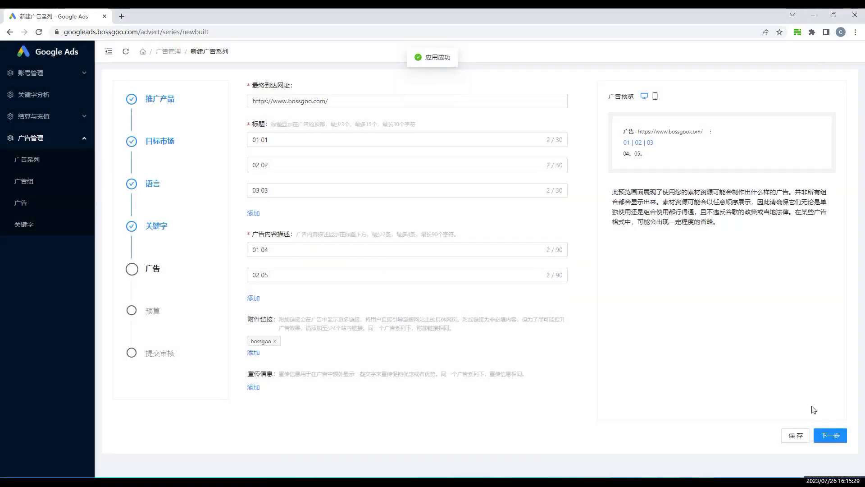
Add a new promotional callout (宣传信息) with the text "free dilivery"
{"action": "left_click", "coordinate": [253, 388]}
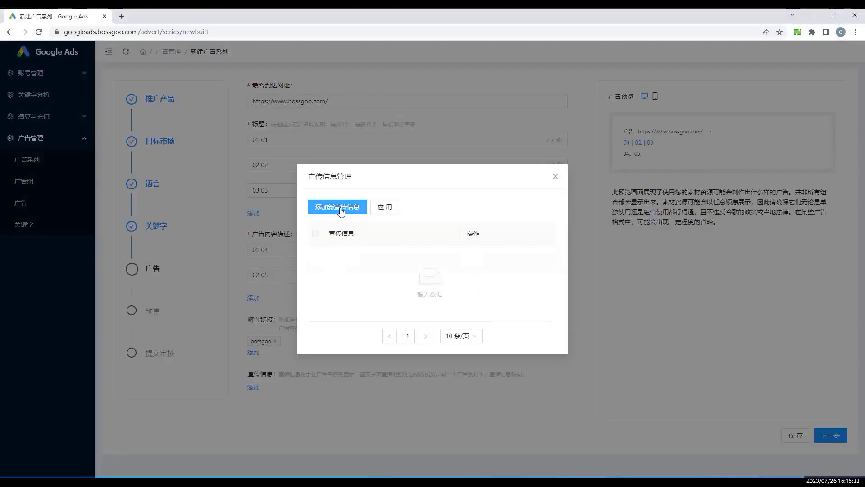
{"action": "left_click", "coordinate": [341, 210]}
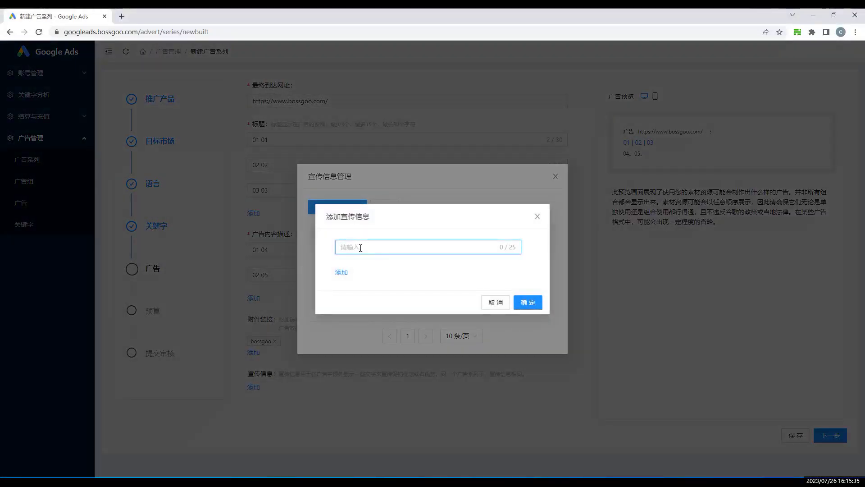
{"action": "type", "text": "free dili"}
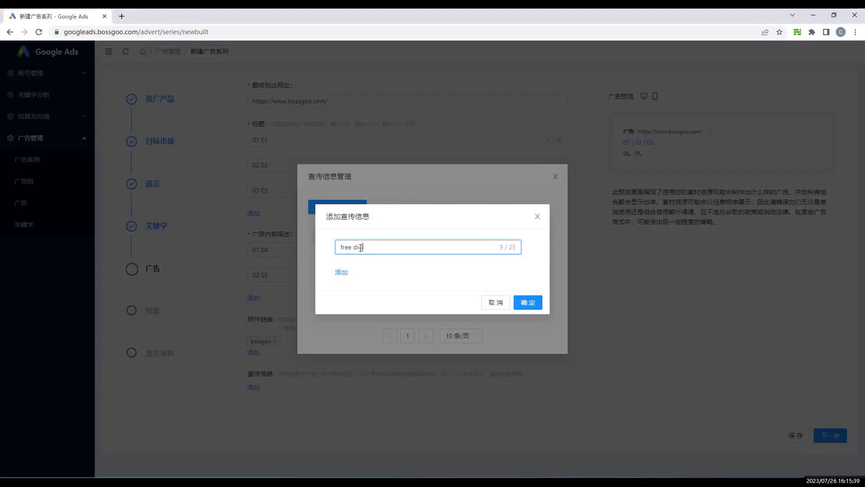
{"action": "type", "text": "very"}
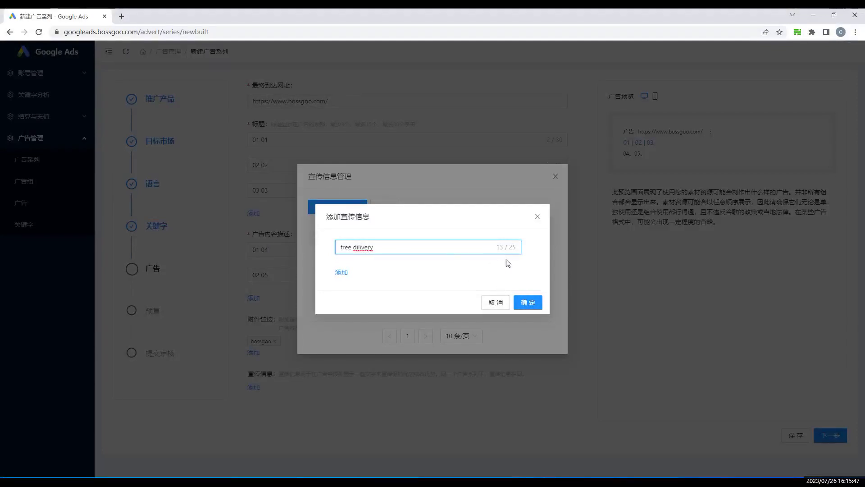
{"action": "left_click_drag", "start_coordinate": [394, 249], "coordinate": [297, 237]}
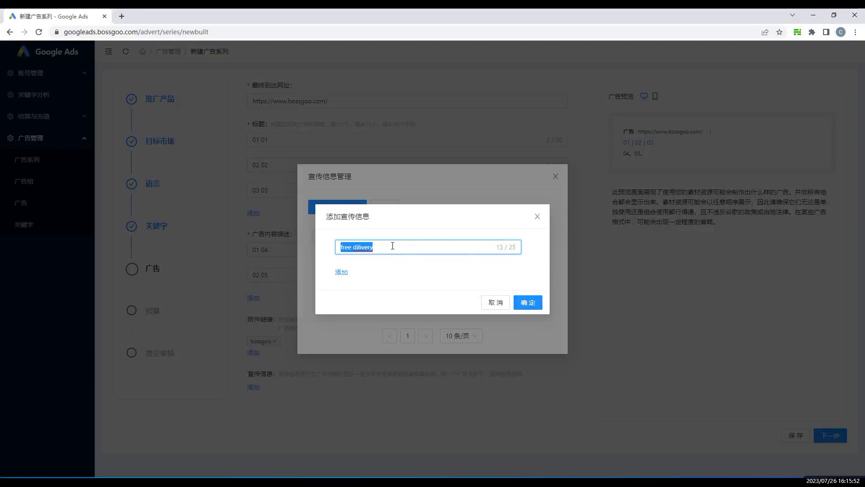
{"action": "left_click", "coordinate": [530, 302]}
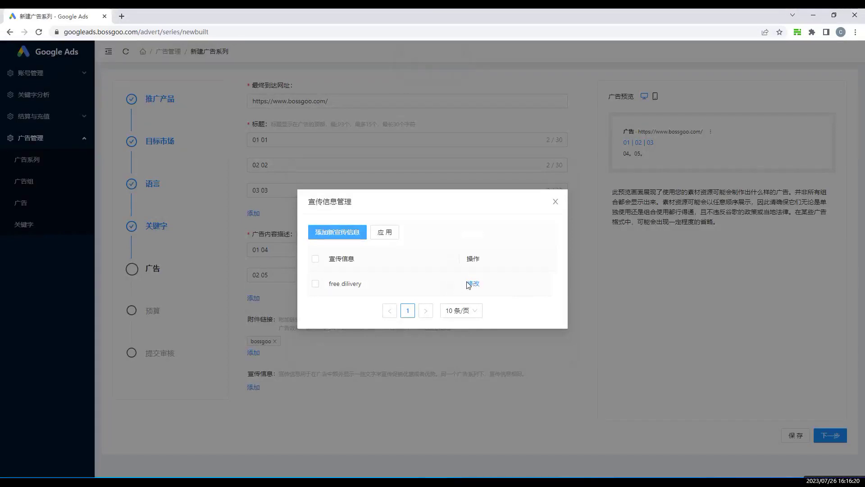
Correct the callout text to "free delivery" and apply it to the ad
{"action": "left_click", "coordinate": [471, 284]}
{"action": "left_click", "coordinate": [361, 261]}
{"action": "key", "text": "BackSpace"}
{"action": "type", "text": "ee delivery"}
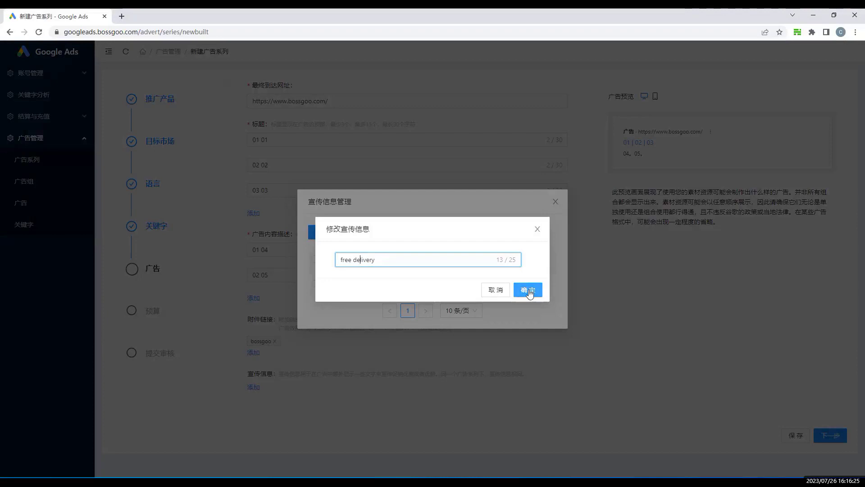
{"action": "left_click", "coordinate": [528, 292]}
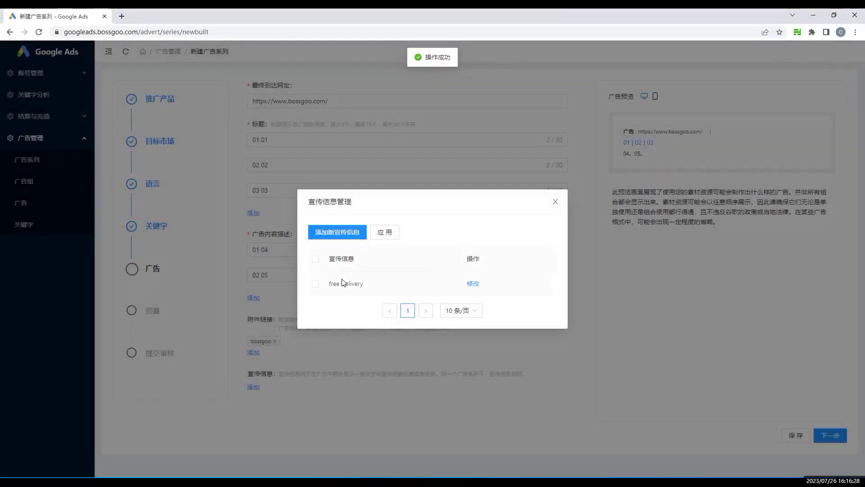
{"action": "left_click", "coordinate": [315, 284]}
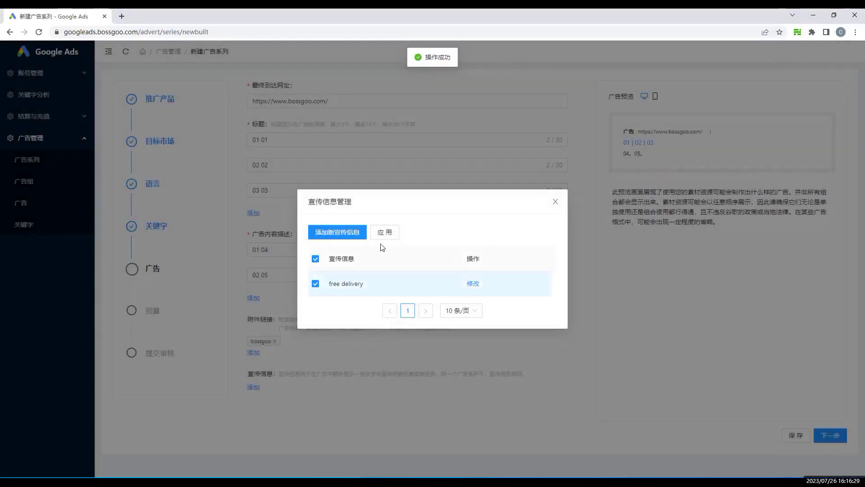
{"action": "left_click", "coordinate": [383, 233]}
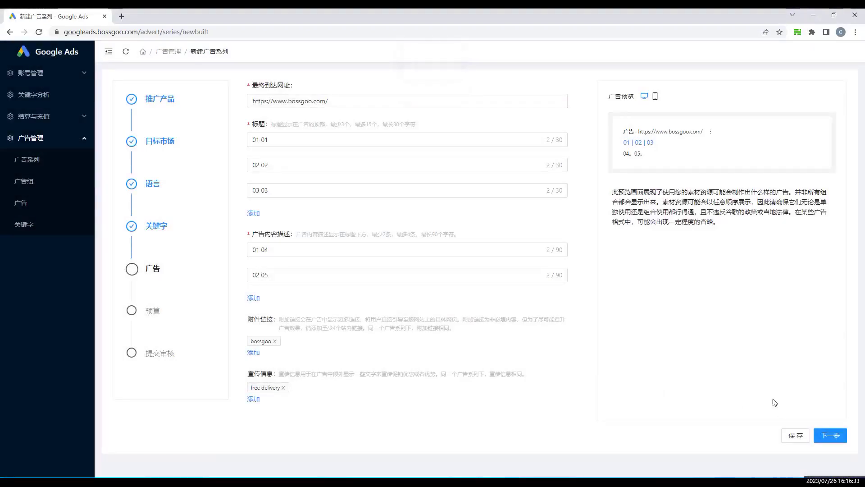
Set the campaign's average daily budget to ¥100 and submit the campaign for review
{"action": "left_click", "coordinate": [819, 437]}
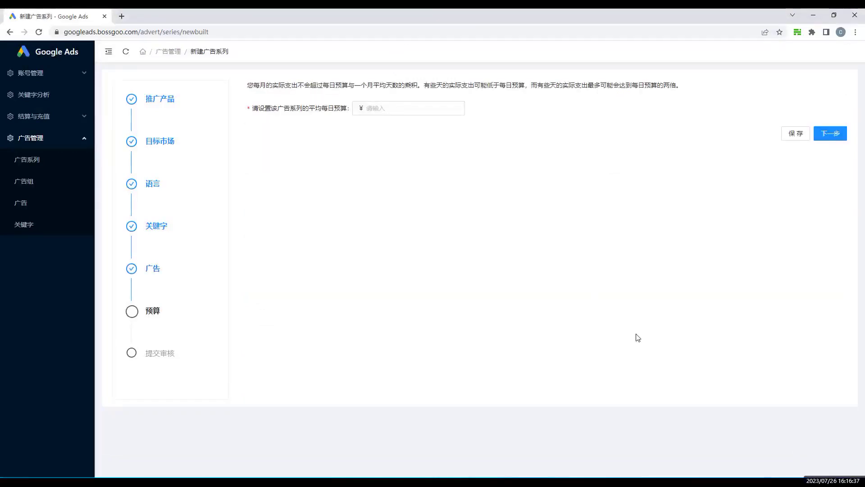
{"action": "left_click", "coordinate": [394, 109]}
{"action": "type", "text": "100"}
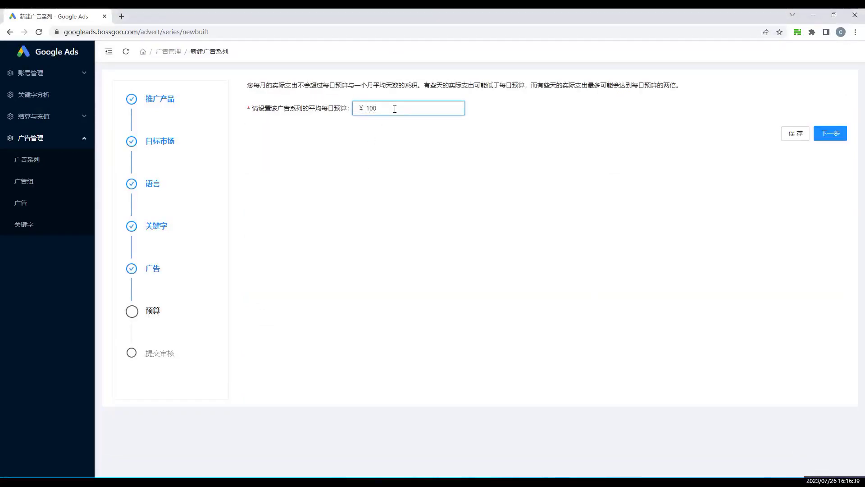
{"action": "left_click", "coordinate": [832, 133]}
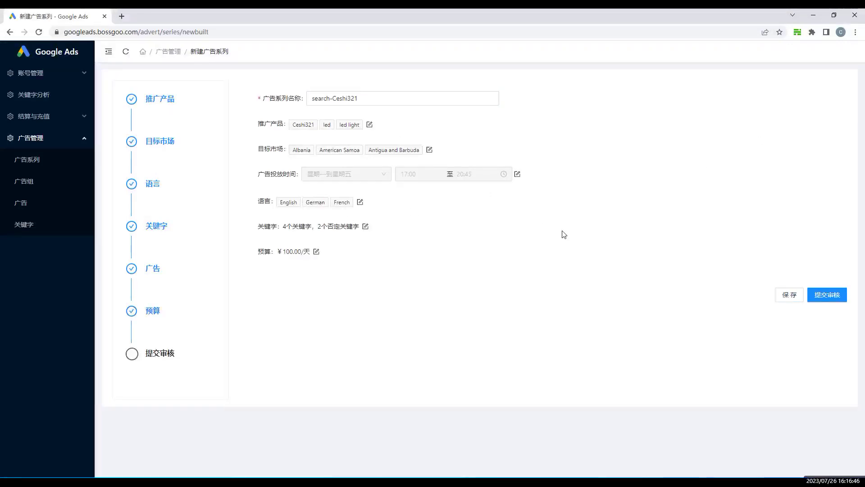
{"action": "left_click", "coordinate": [827, 299]}
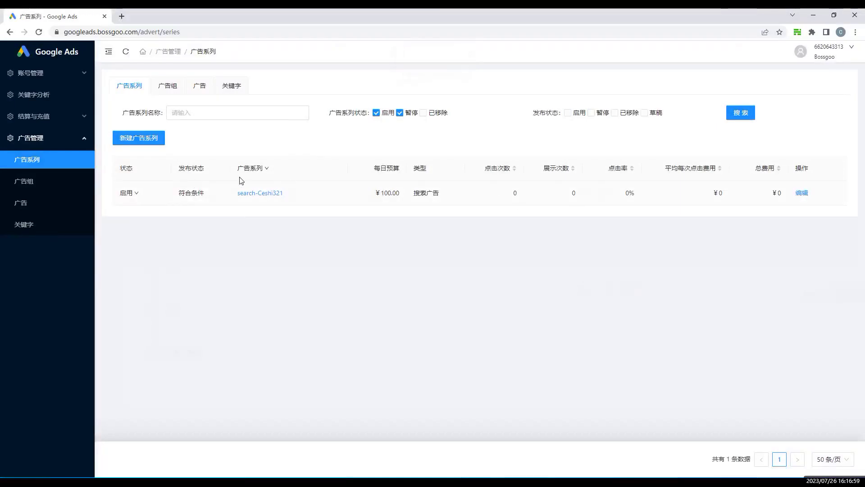
View the ad groups of campaign search-Ceshi321 and the ads of its ad group Ceshi321
{"action": "left_click", "coordinate": [254, 193]}
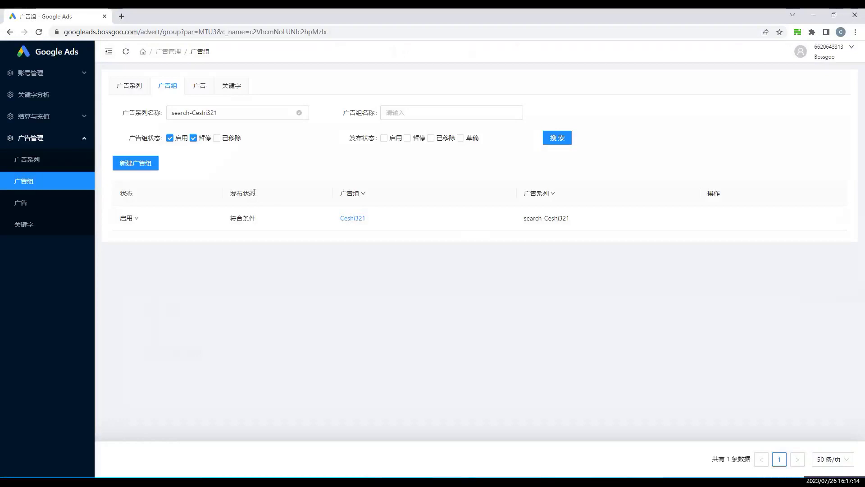
{"action": "left_click", "coordinate": [347, 221]}
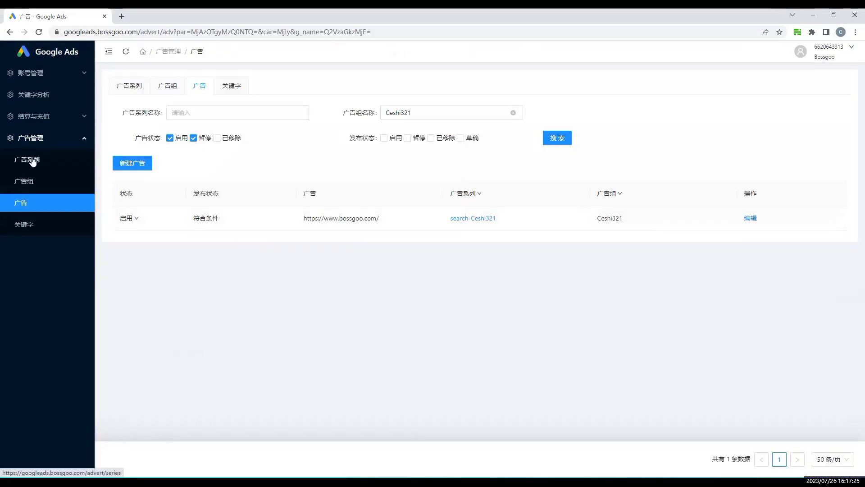
Start a new ad group (新建广告组) in the campaign search-Ceshi321
{"action": "left_click", "coordinate": [31, 182]}
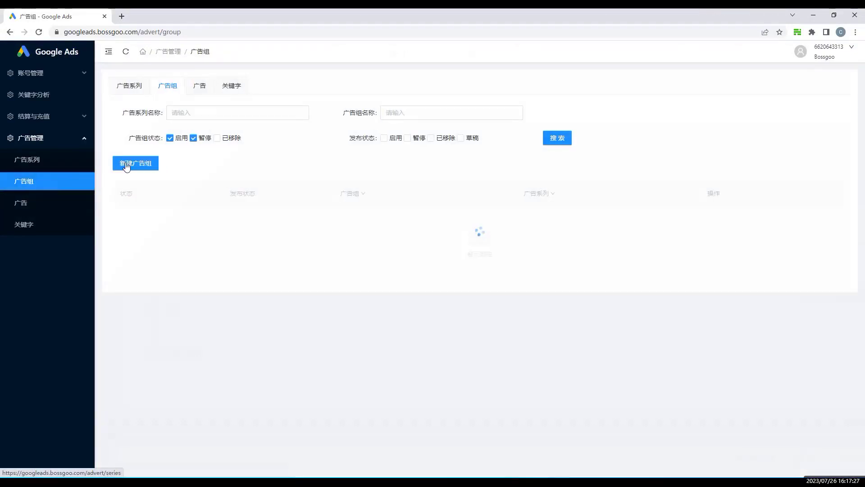
{"action": "left_click", "coordinate": [135, 169]}
{"action": "left_click", "coordinate": [396, 259]}
{"action": "left_click", "coordinate": [399, 278]}
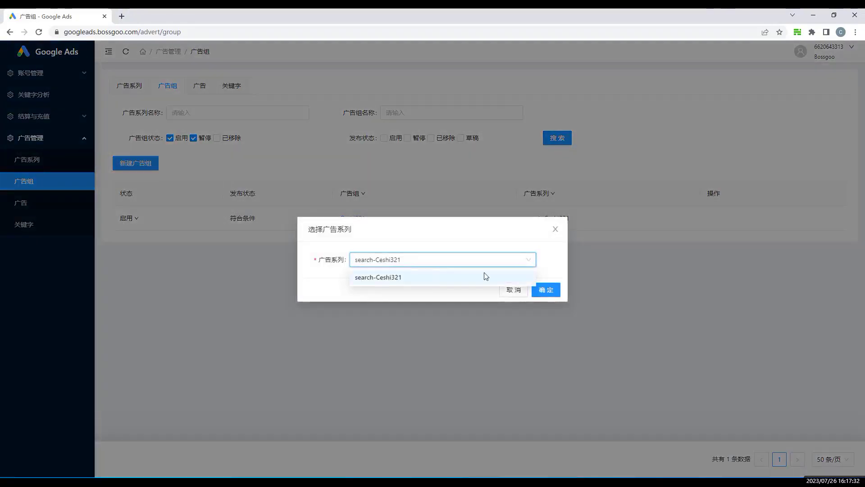
{"action": "left_click", "coordinate": [539, 293]}
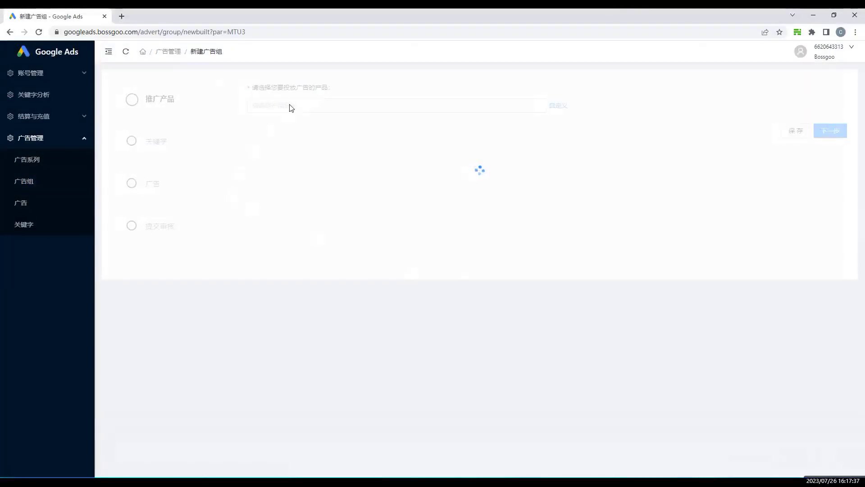
Choose Wedding Party Dresses as the new ad group's product and continue to its keywords
{"action": "left_click", "coordinate": [290, 105]}
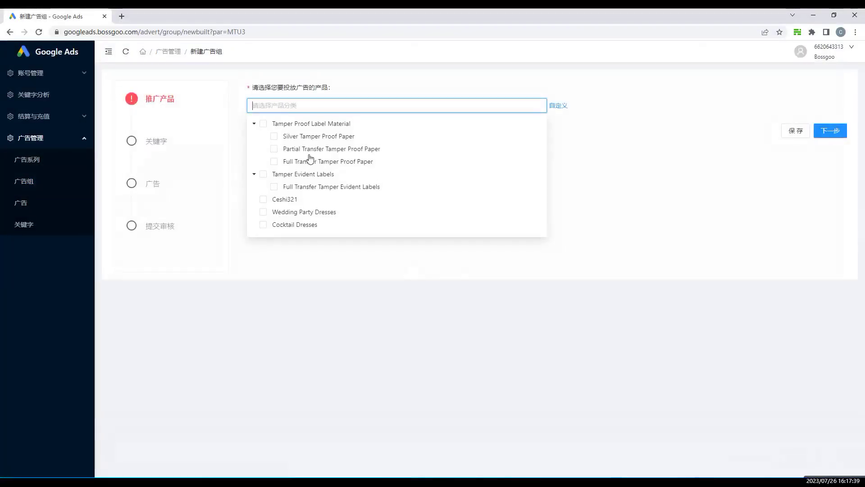
{"action": "left_click", "coordinate": [304, 212]}
{"action": "left_click", "coordinate": [620, 160]}
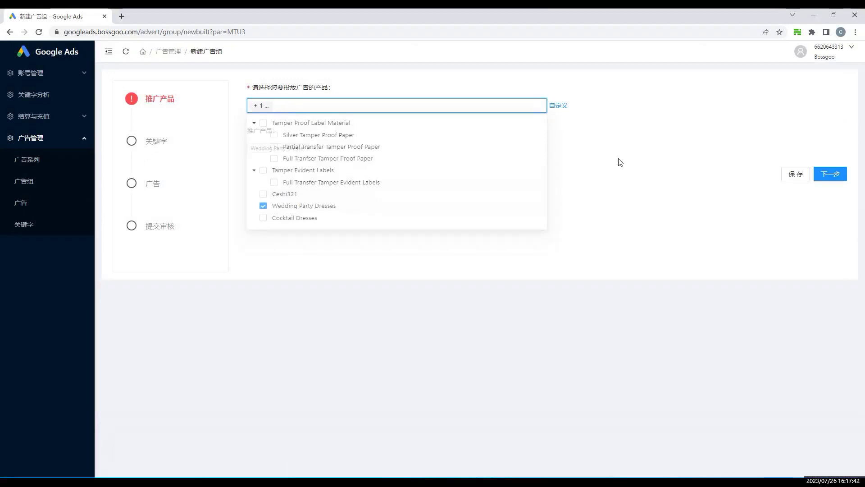
{"action": "left_click", "coordinate": [828, 172]}
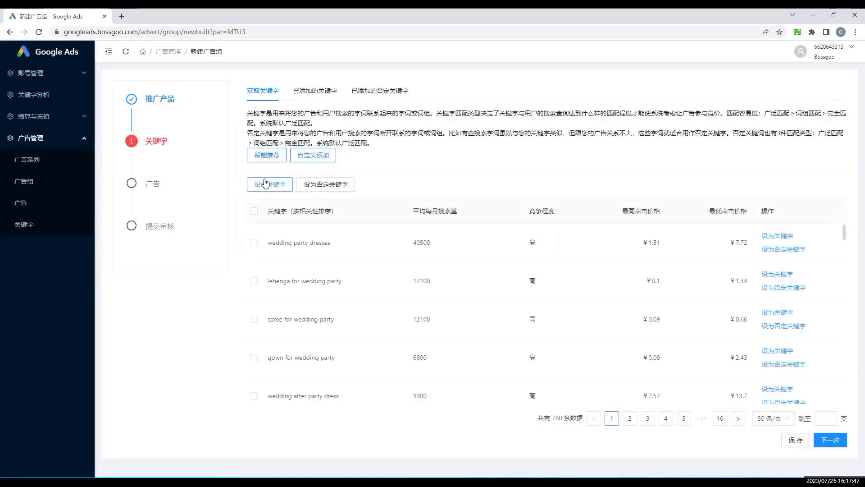
Set "wedding party dresses" and "lehenga for wedding party" as keywords of the new ad group
{"action": "left_click", "coordinate": [254, 243]}
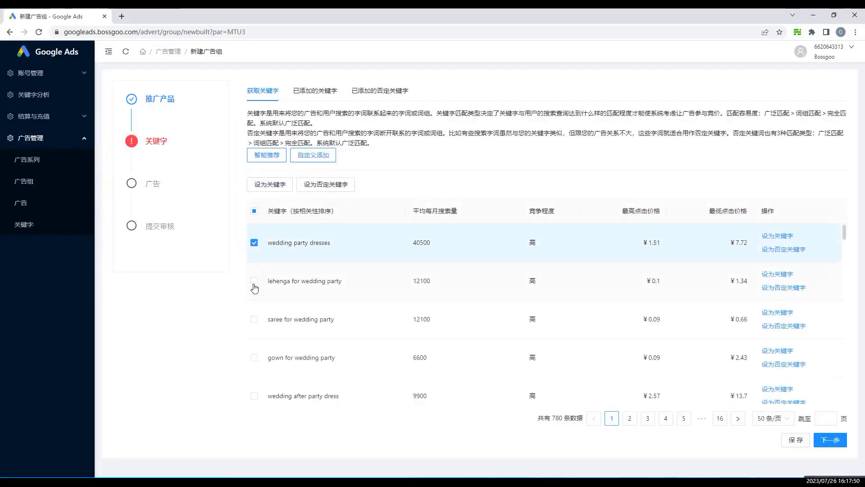
{"action": "left_click", "coordinate": [254, 281]}
{"action": "left_click", "coordinate": [277, 187]}
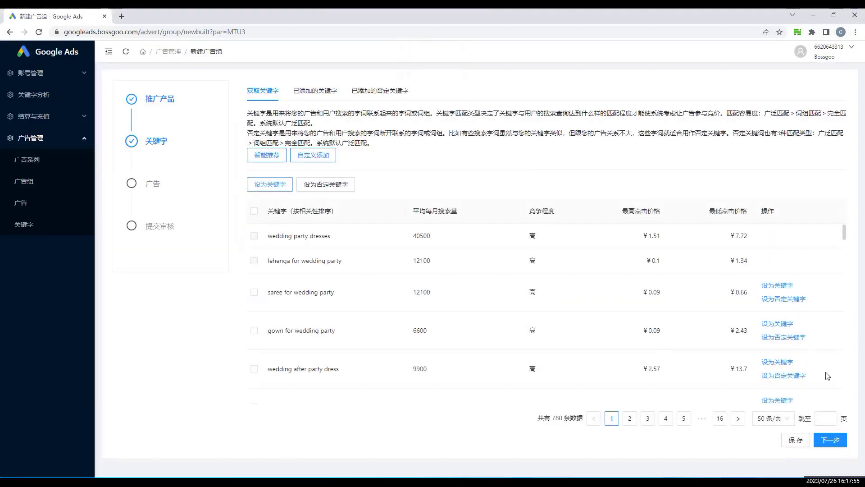
Review the added and negative keyword lists, and submit the Wedding Party Dresses ad group for review
{"action": "left_click", "coordinate": [327, 92]}
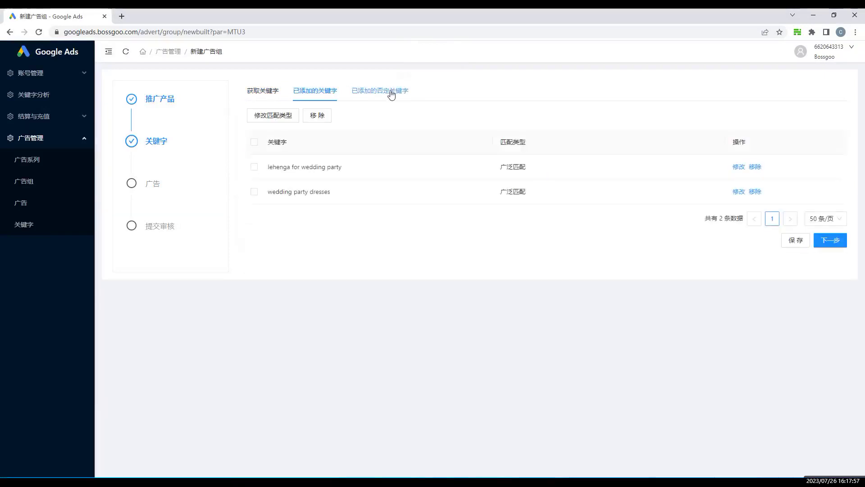
{"action": "left_click", "coordinate": [390, 93]}
{"action": "left_click", "coordinate": [829, 240]}
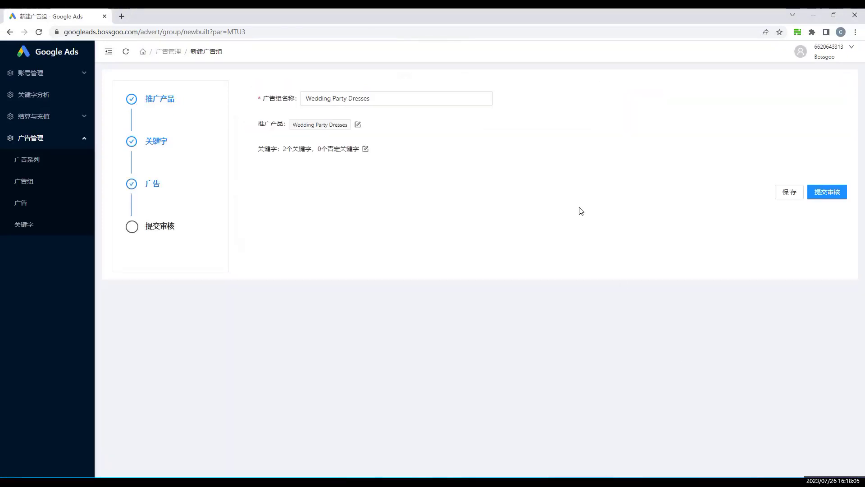
{"action": "left_click", "coordinate": [827, 192]}
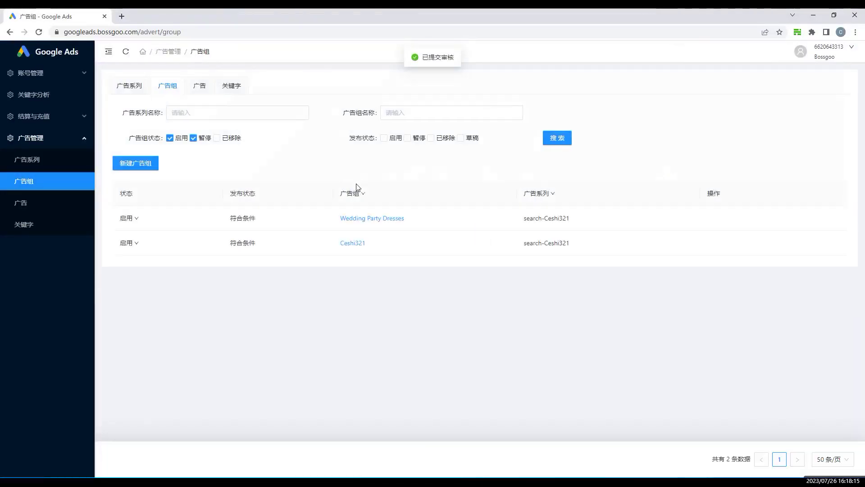
View the overview of all ads, followed by the overview of all keywords
{"action": "left_click", "coordinate": [57, 208]}
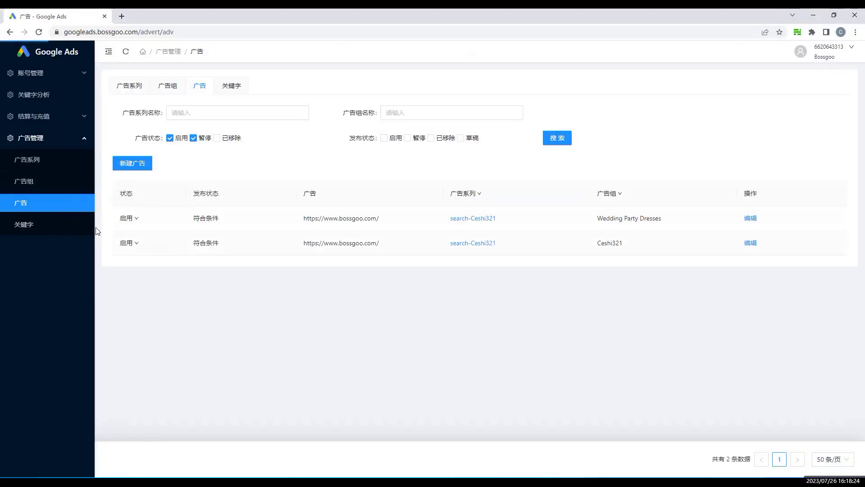
{"action": "left_click", "coordinate": [77, 227]}
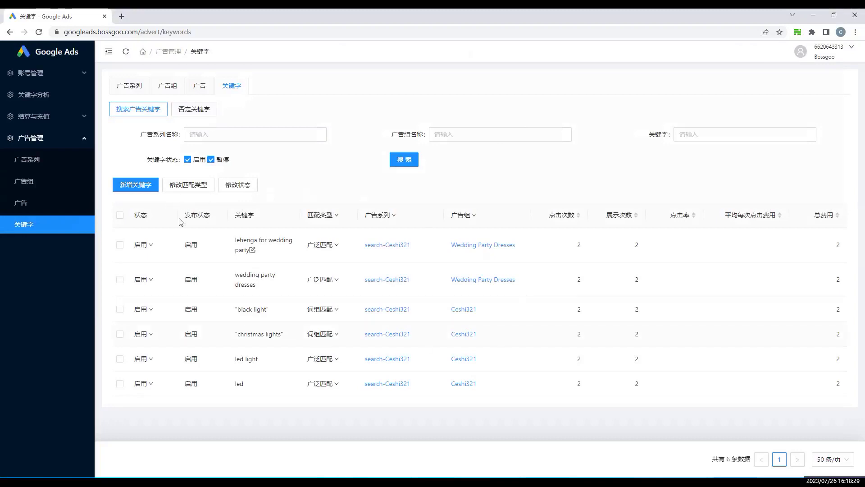
Add a new keyword "led" to the ad group Ceshi321 of campaign search-Ceshi321
{"action": "left_click", "coordinate": [150, 187]}
{"action": "left_click", "coordinate": [391, 266]}
{"action": "left_click", "coordinate": [404, 285]}
{"action": "left_click", "coordinate": [502, 270]}
{"action": "left_click", "coordinate": [493, 297]}
{"action": "left_click", "coordinate": [496, 293]}
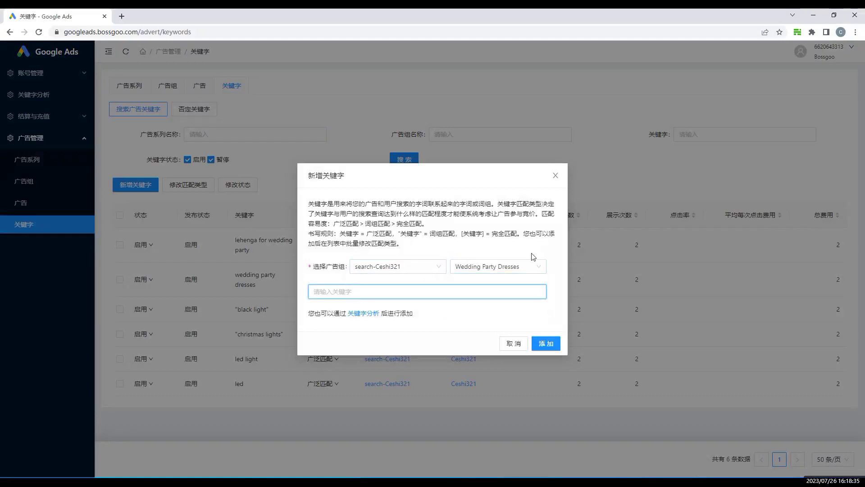
{"action": "left_click", "coordinate": [503, 267]}
{"action": "left_click", "coordinate": [490, 280]}
{"action": "left_click", "coordinate": [381, 288]}
{"action": "type", "text": "led"}
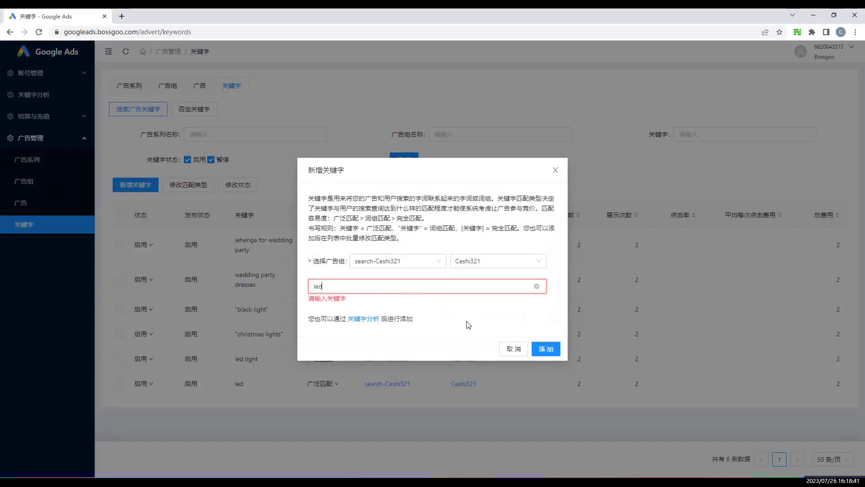
{"action": "left_click", "coordinate": [546, 350]}
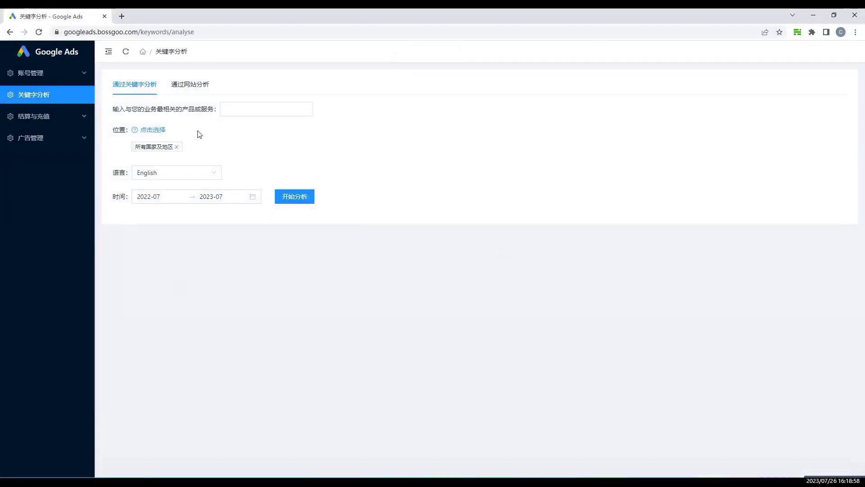
Run a keyword analysis (关键字分析) for the product term "led"
{"action": "left_click", "coordinate": [225, 107]}
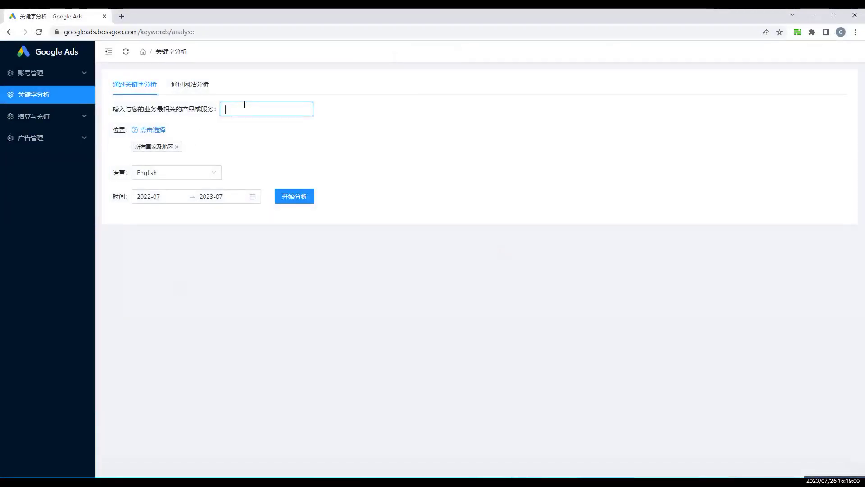
{"action": "type", "text": "led"}
{"action": "key", "text": "Return"}
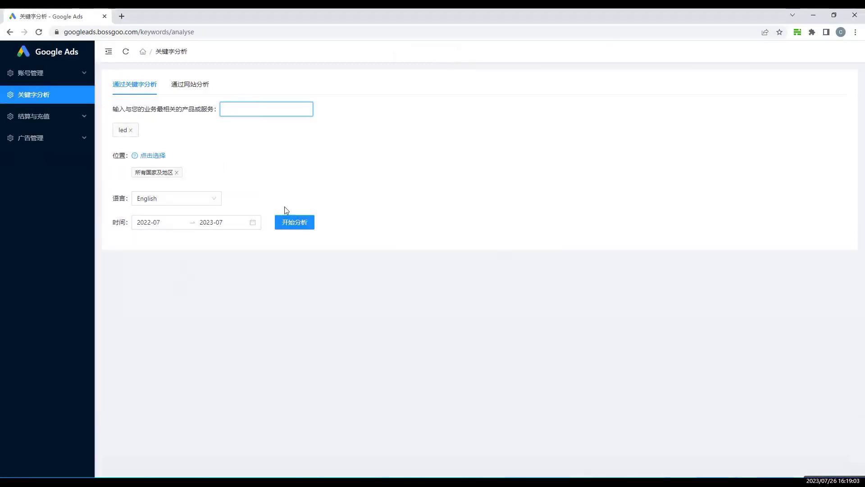
{"action": "left_click", "coordinate": [296, 223]}
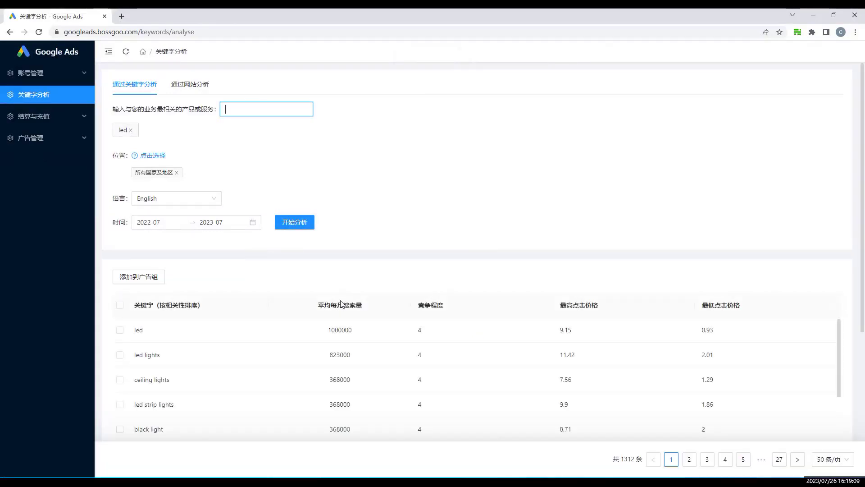
Add the analysed keyword "night light" as phrase match (词组匹配) to the Wedding Party Dresses ad group of search-Ceshi321
{"action": "scroll", "coordinate": [341, 303], "scroll_direction": "down", "scroll_amount": 4}
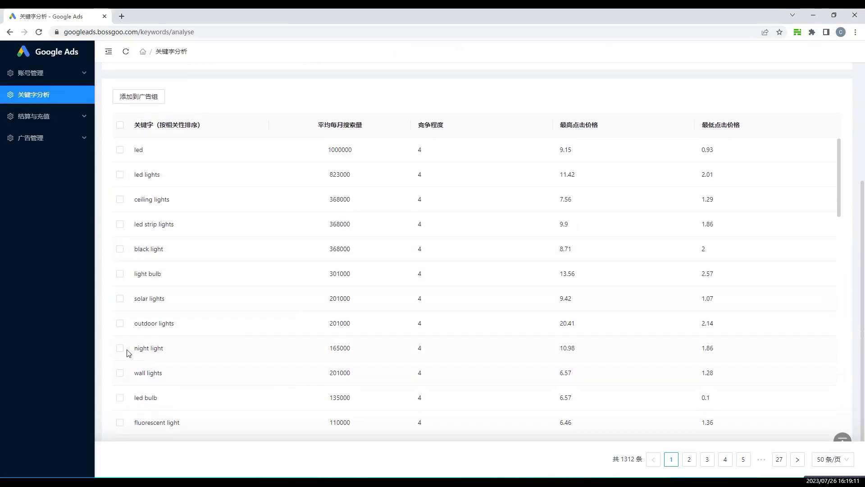
{"action": "left_click", "coordinate": [120, 349]}
{"action": "scroll", "coordinate": [211, 298], "scroll_direction": "up", "scroll_amount": 3}
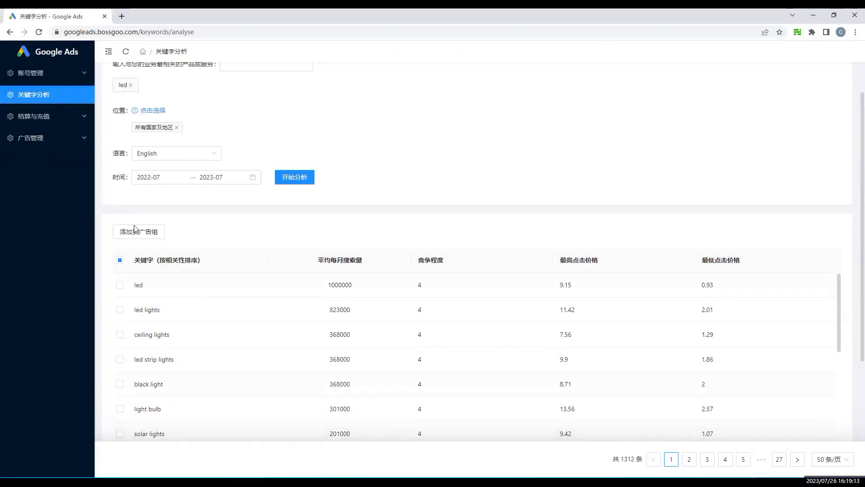
{"action": "left_click", "coordinate": [137, 232]}
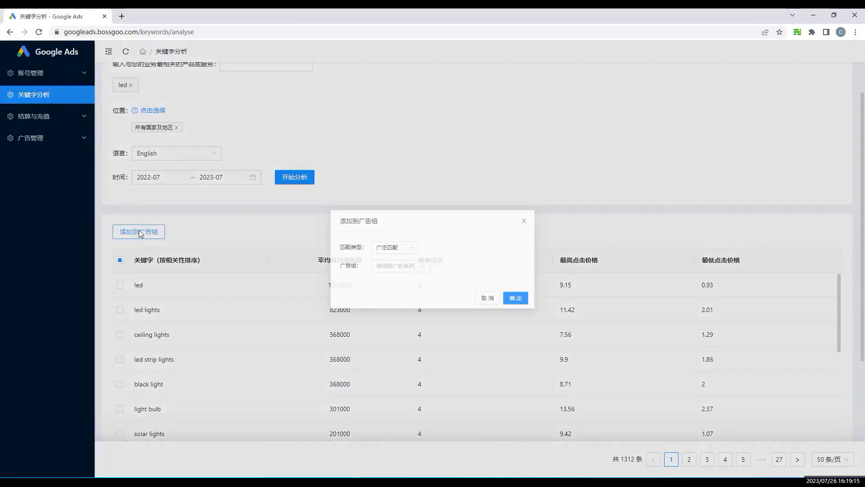
{"action": "left_click", "coordinate": [394, 269]}
{"action": "left_click", "coordinate": [395, 291]}
{"action": "left_click", "coordinate": [455, 268]}
{"action": "left_click", "coordinate": [452, 299]}
{"action": "left_click", "coordinate": [388, 246]}
{"action": "left_click", "coordinate": [387, 277]}
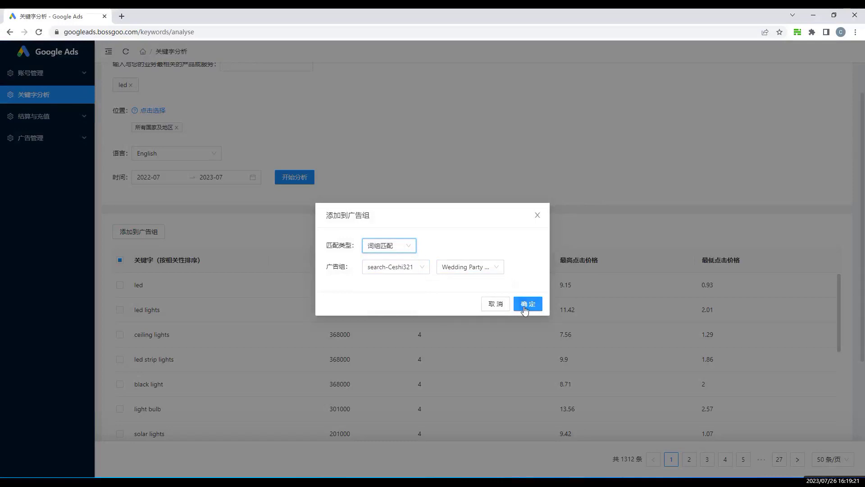
{"action": "key", "text": "Return"}
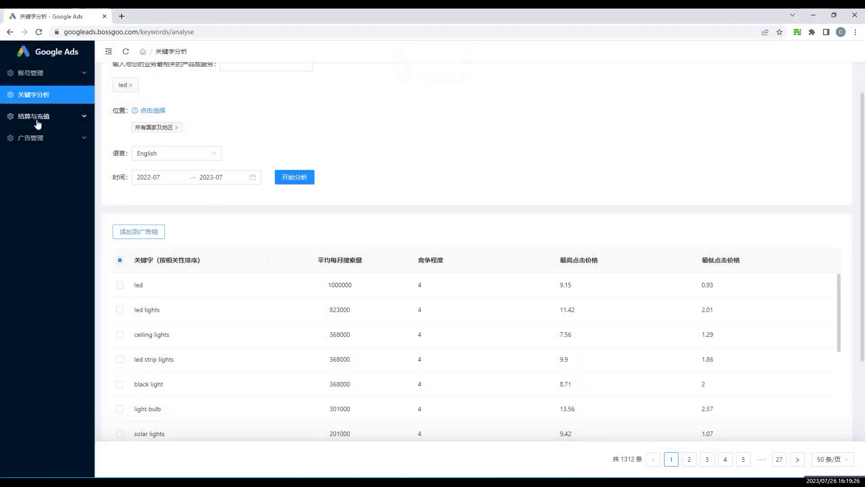
Check the ad management keyword list for the newly added "night light" and "led" keywords
{"action": "left_click", "coordinate": [28, 138]}
{"action": "left_click", "coordinate": [25, 222]}
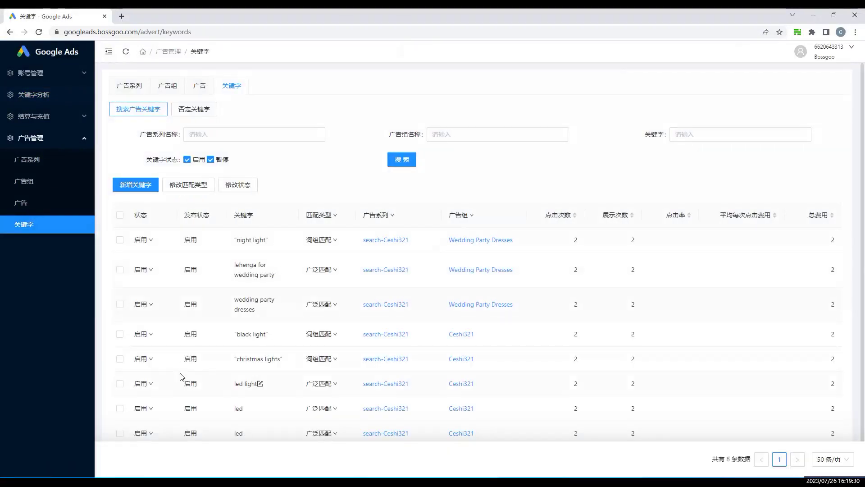
{"action": "scroll", "coordinate": [284, 359], "scroll_direction": "down", "scroll_amount": 2}
{"action": "left_click_drag", "start_coordinate": [228, 221], "coordinate": [560, 239]}
{"action": "left_click", "coordinate": [231, 134]}
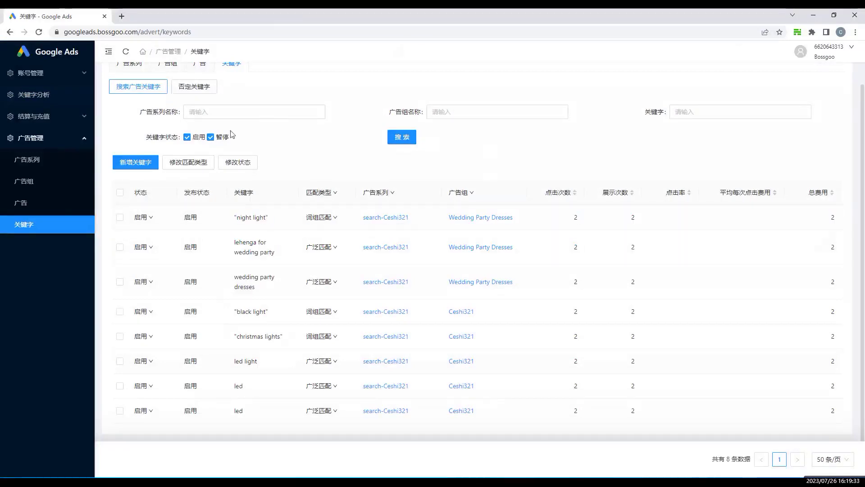
{"action": "left_click", "coordinate": [39, 99]}
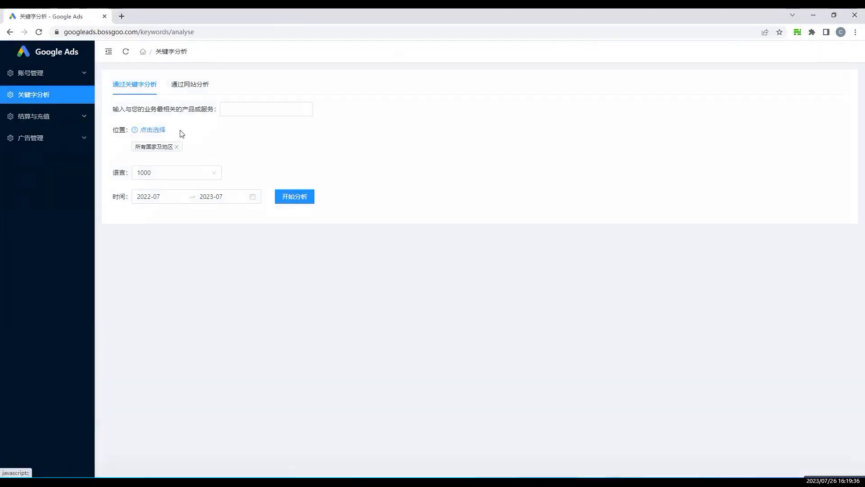
{"action": "left_click", "coordinate": [189, 88]}
{"action": "left_click", "coordinate": [184, 125]}
{"action": "type", "text": "https://www.bossgoo.com/"}
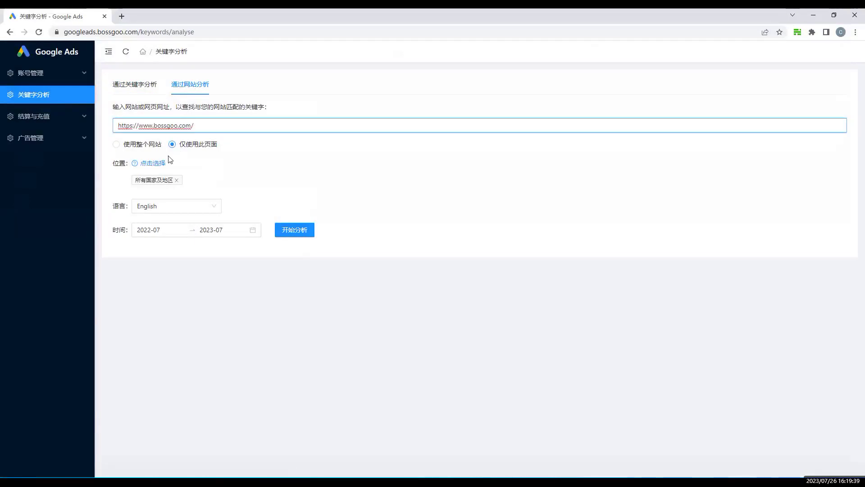
{"action": "left_click", "coordinate": [296, 231]}
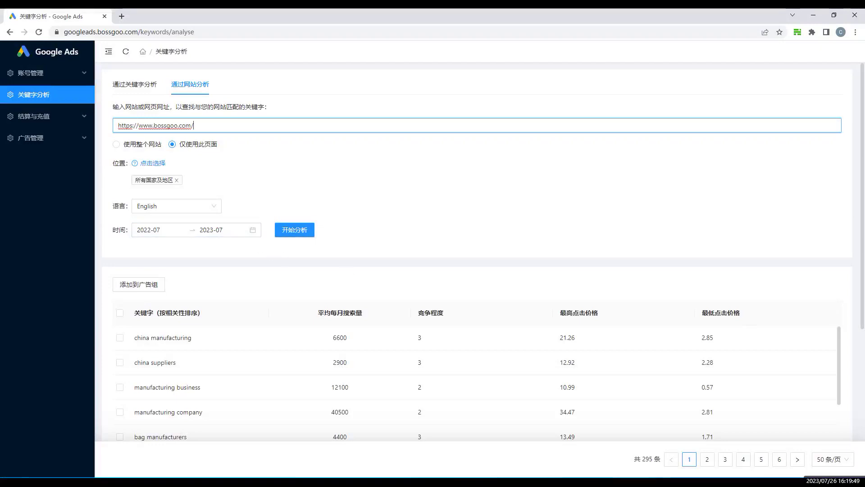
{"action": "left_click", "coordinate": [122, 145]}
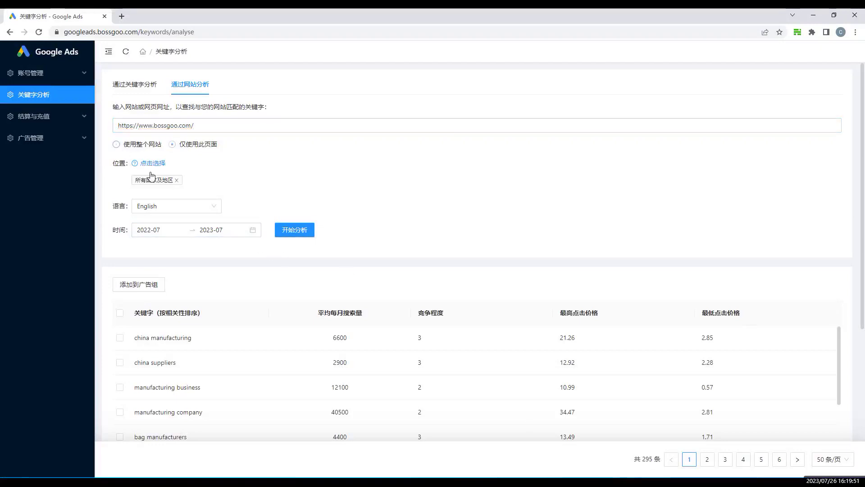
{"action": "left_click", "coordinate": [298, 233]}
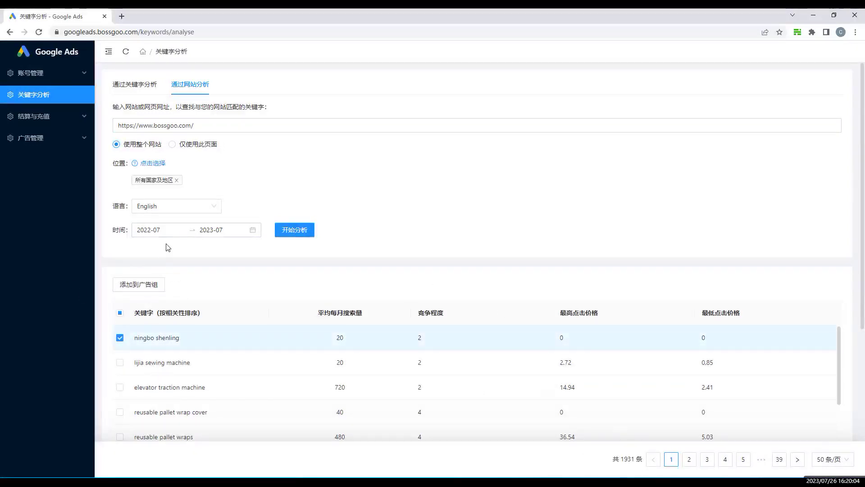
Add the selected keyword "ningbo shenling" as broad match (广泛匹配) to the Wedding Party Dresses ad group of search-Ceshi321
{"action": "left_click", "coordinate": [123, 290]}
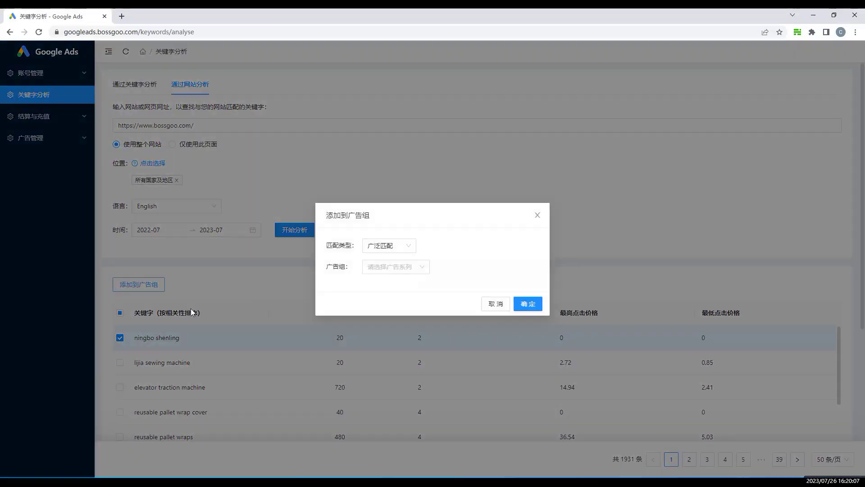
{"action": "left_click", "coordinate": [412, 267]}
{"action": "left_click", "coordinate": [391, 285]}
{"action": "left_click", "coordinate": [469, 267]}
{"action": "left_click", "coordinate": [456, 299]}
{"action": "left_click", "coordinate": [523, 304]}
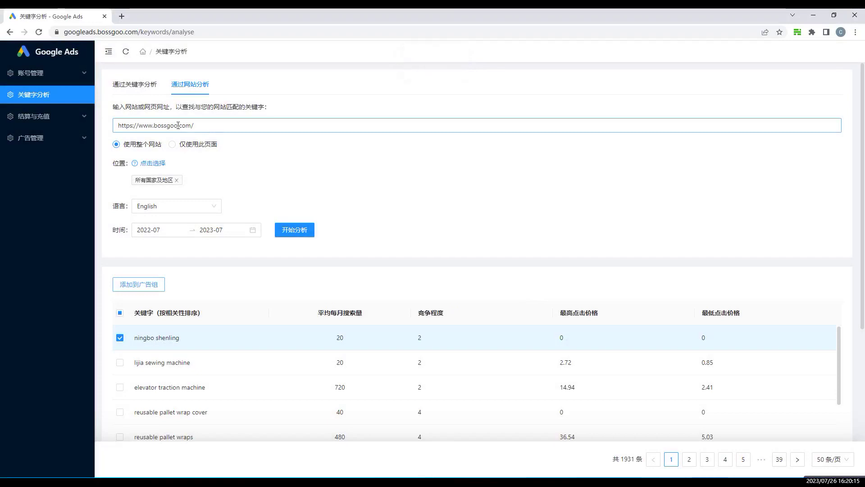
Open the campaign list (广告系列) in ad management
{"action": "left_click", "coordinate": [55, 140]}
{"action": "left_click", "coordinate": [32, 159]}
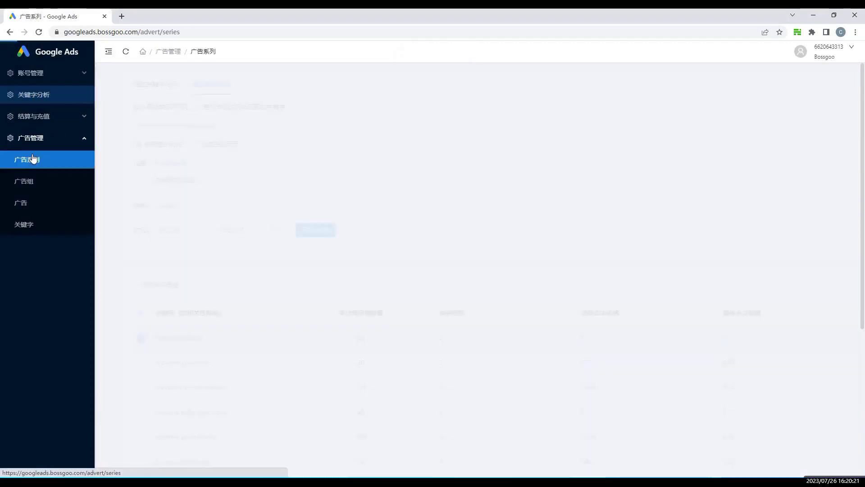